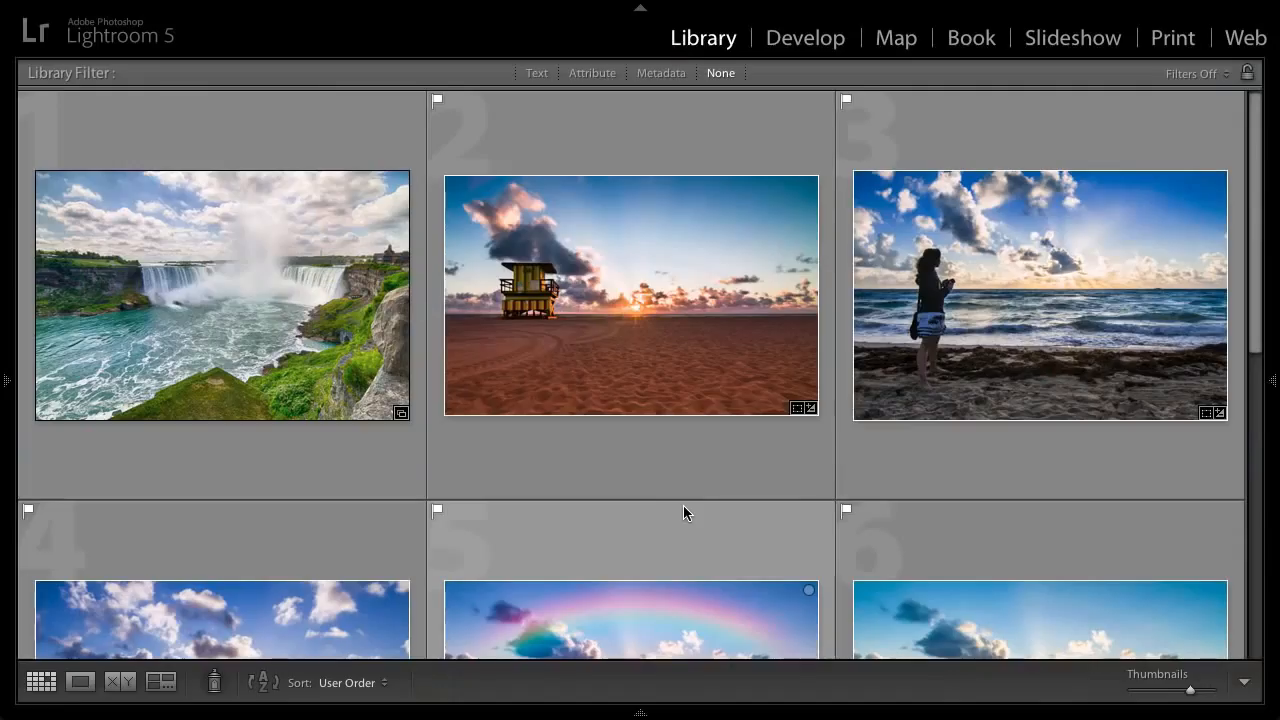
{"action": "scroll", "coordinate": [683, 505], "scroll_direction": "down", "scroll_amount": 3}
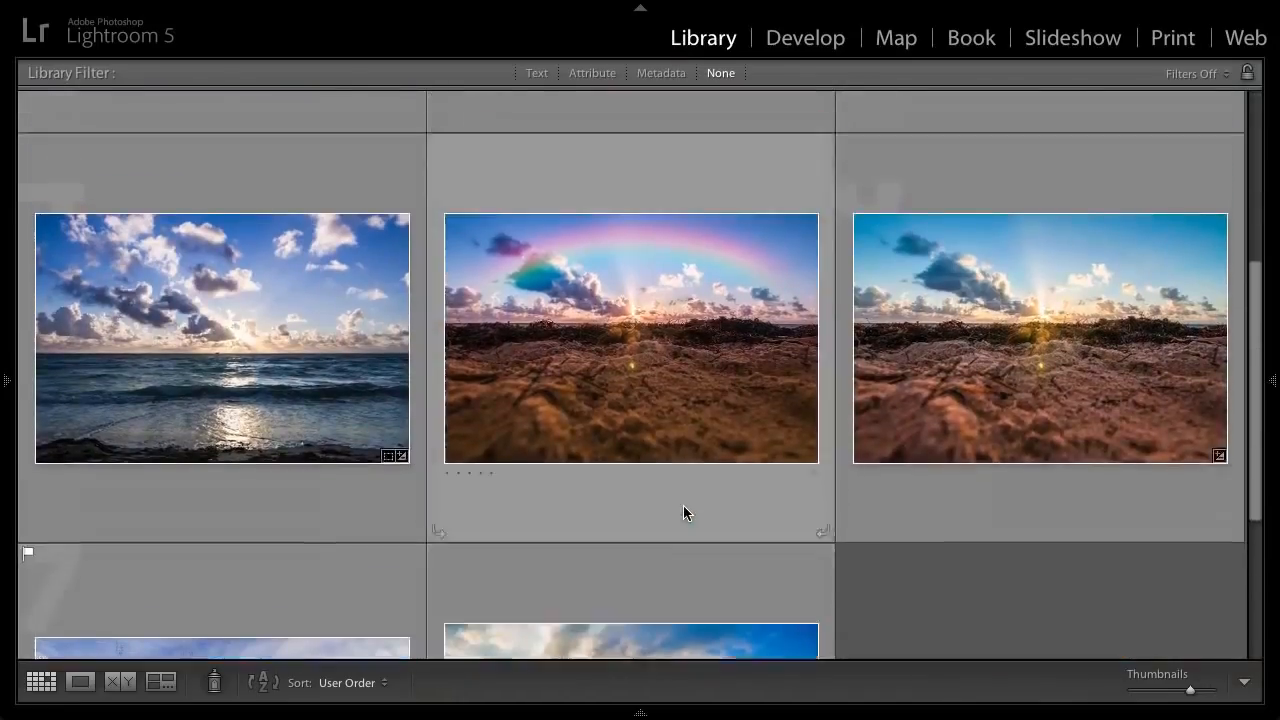
{"action": "scroll", "coordinate": [683, 505], "scroll_direction": "up", "scroll_amount": 3}
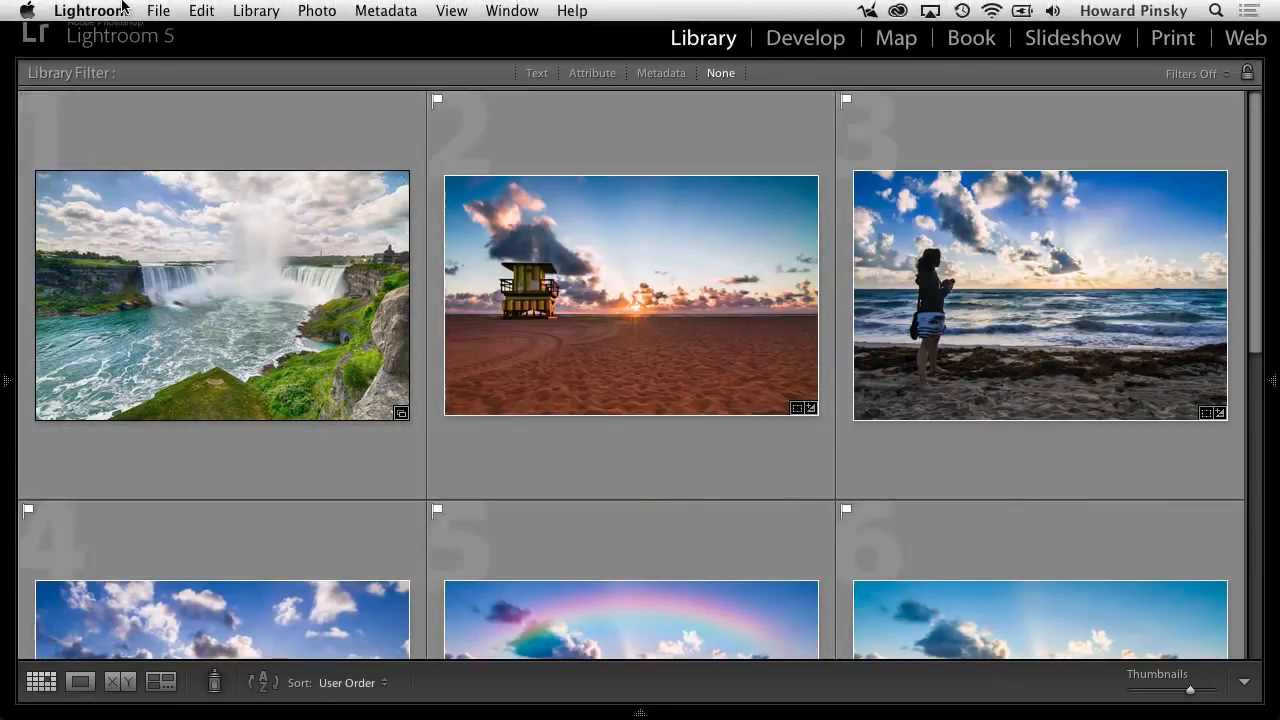
{"action": "left_click", "coordinate": [116, 10]}
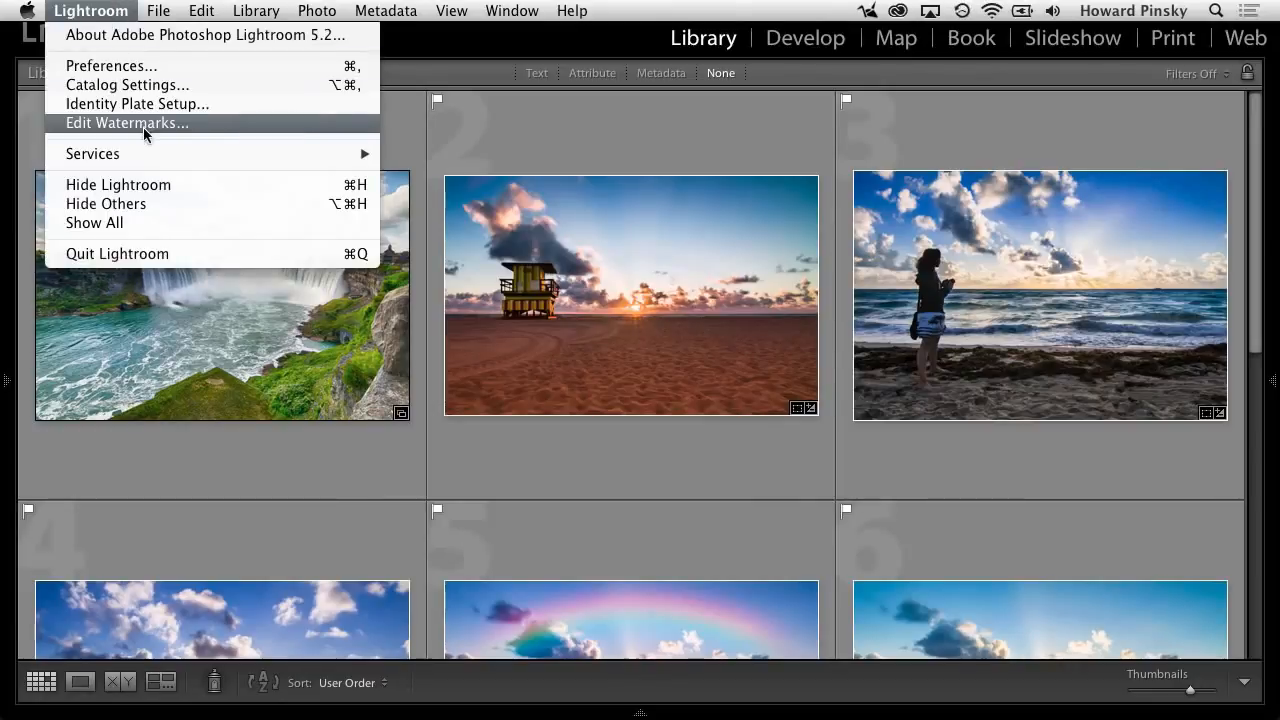
{"action": "left_click", "coordinate": [224, 124]}
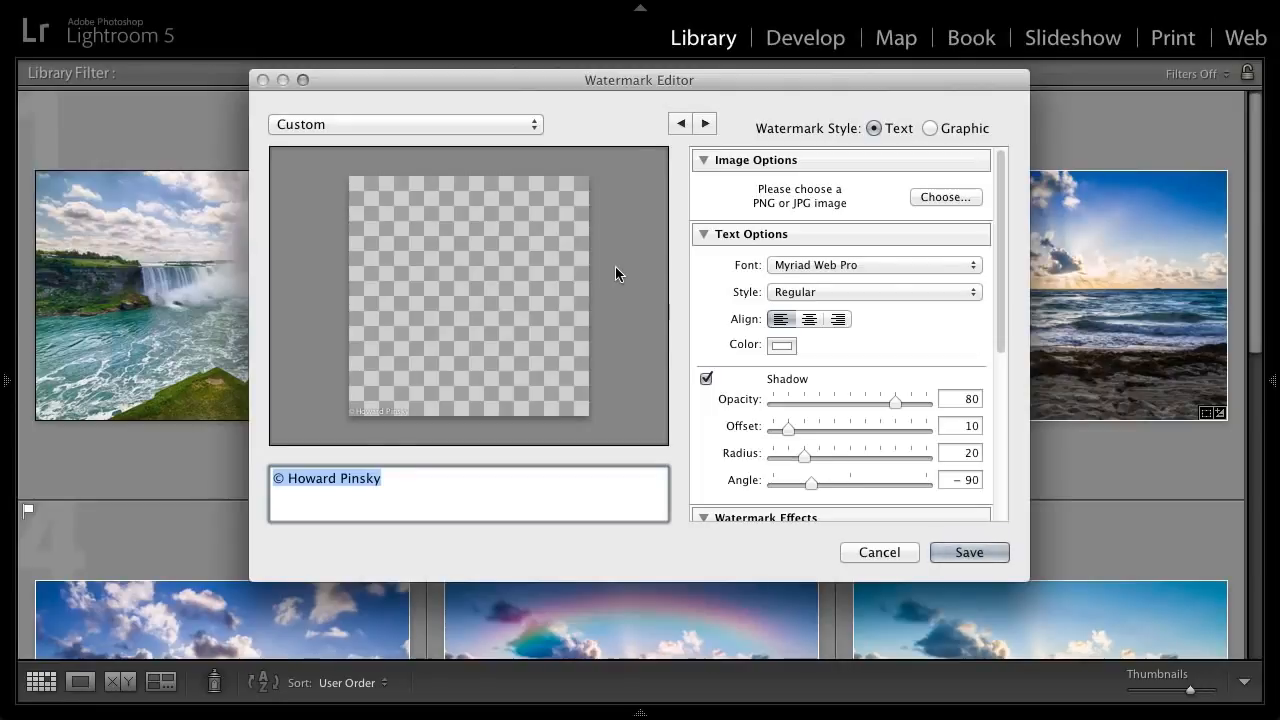
{"action": "left_click", "coordinate": [663, 222]}
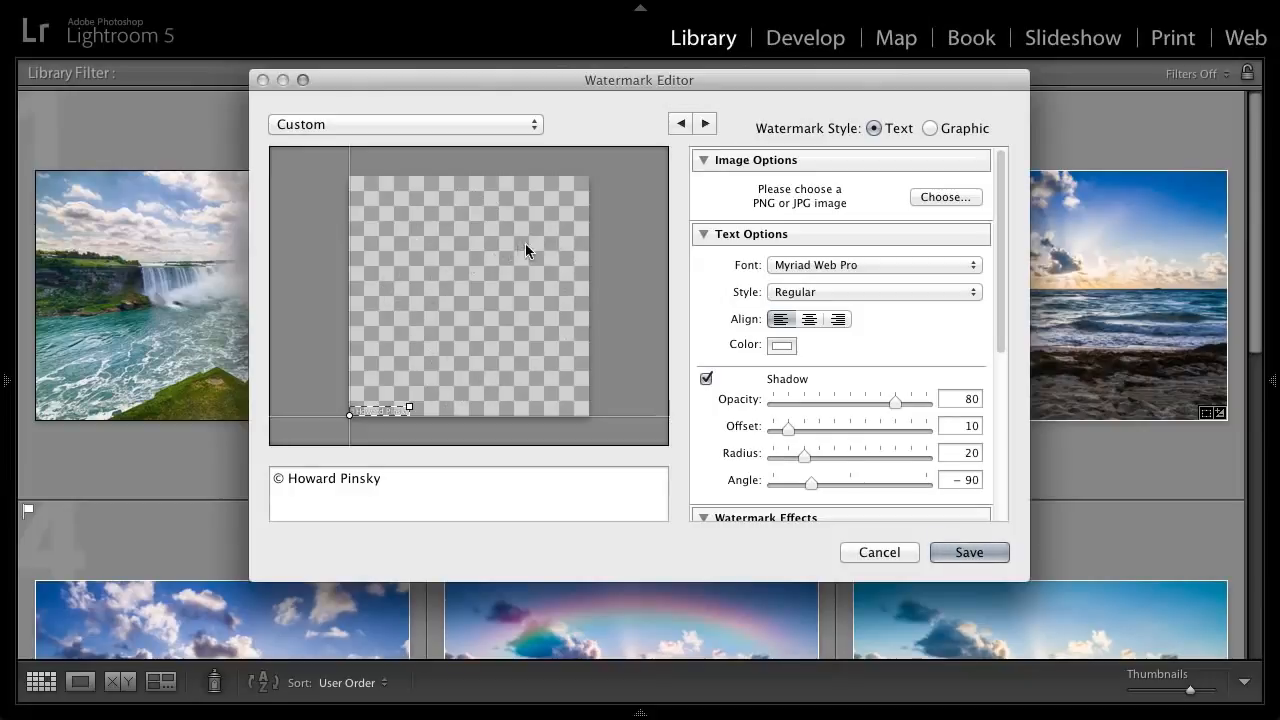
{"action": "left_click", "coordinate": [891, 552]}
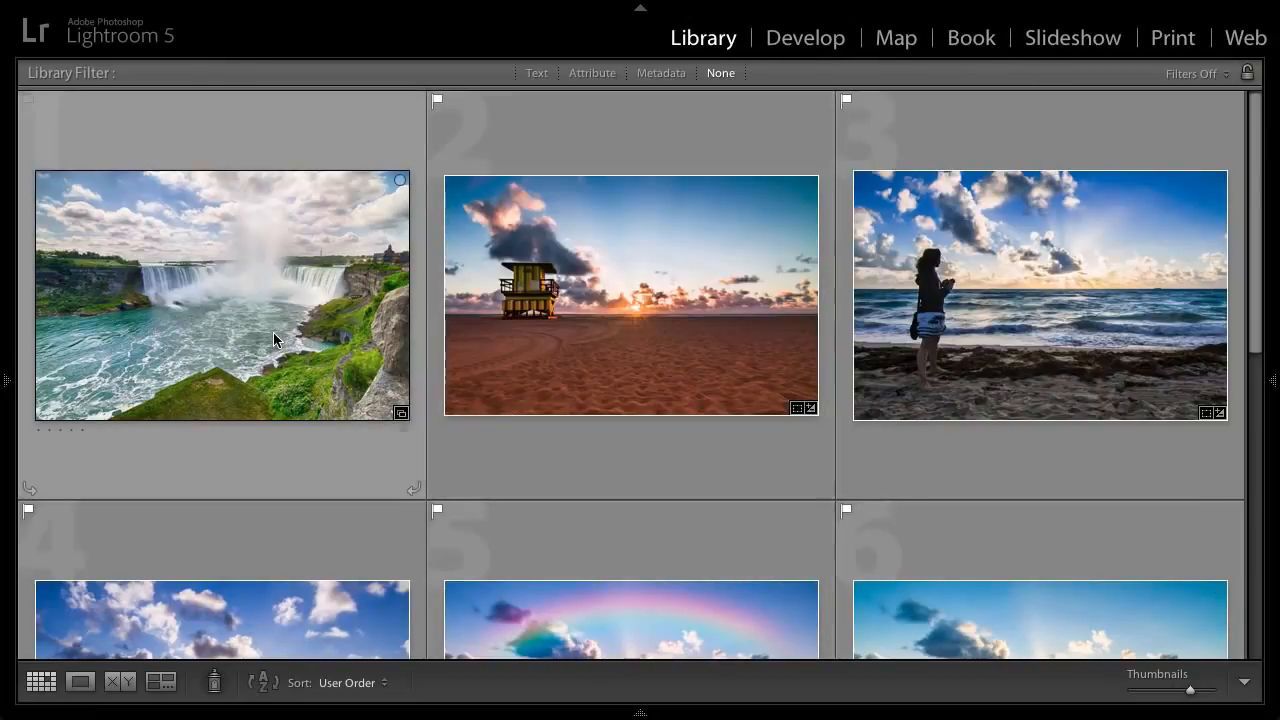
- Select all photos in the library grid and open the Watermark Editor
{"action": "left_click", "coordinate": [276, 330]}
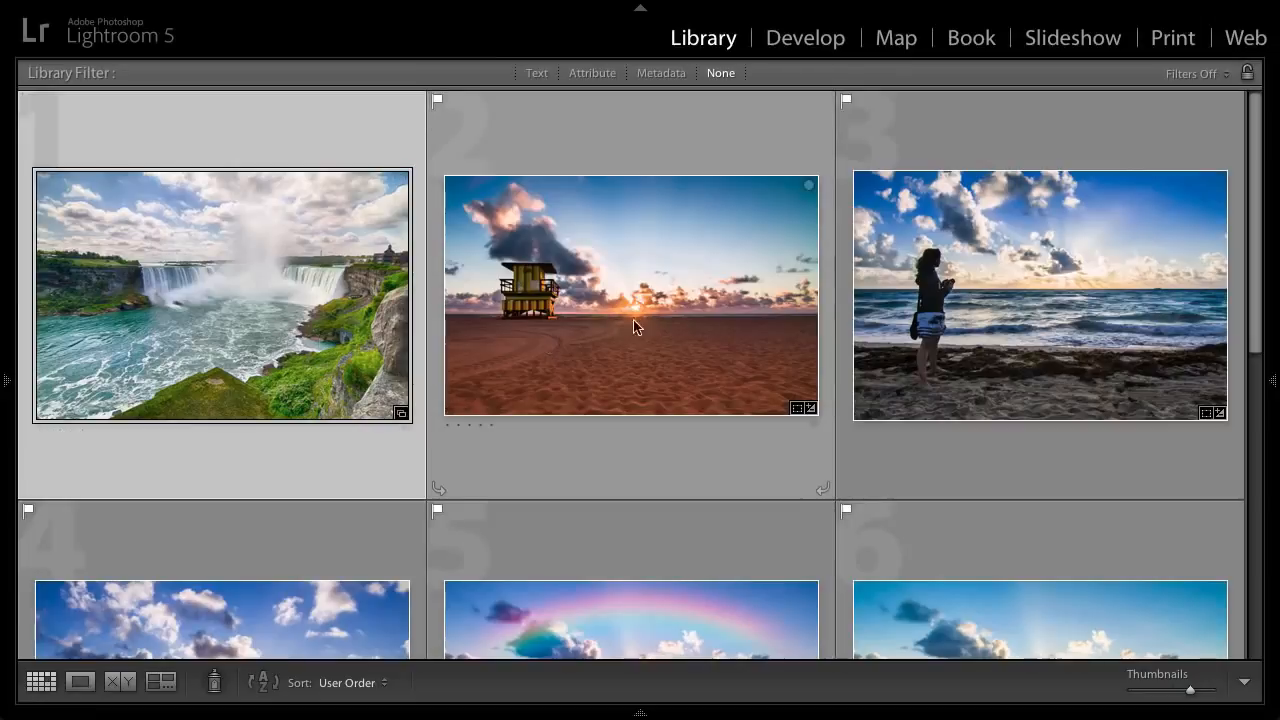
{"action": "key", "text": "ctrl+a"}
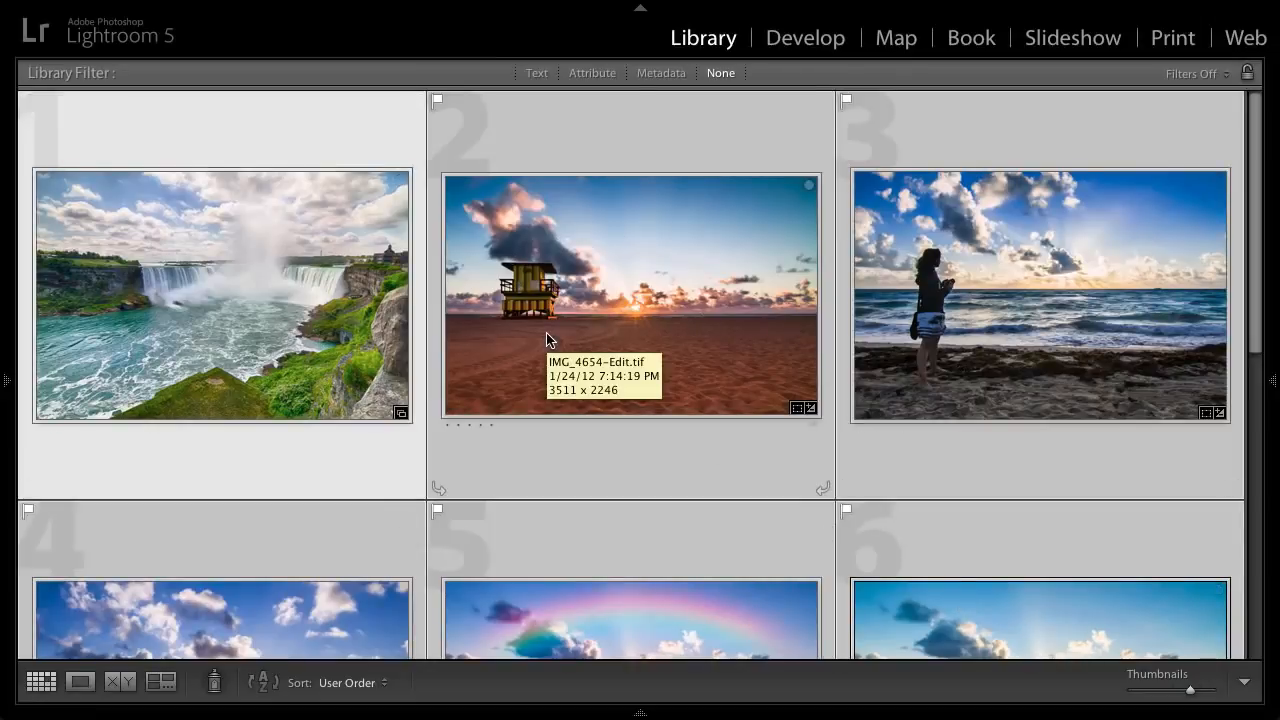
{"action": "mouse_move", "coordinate": [195, 4]}
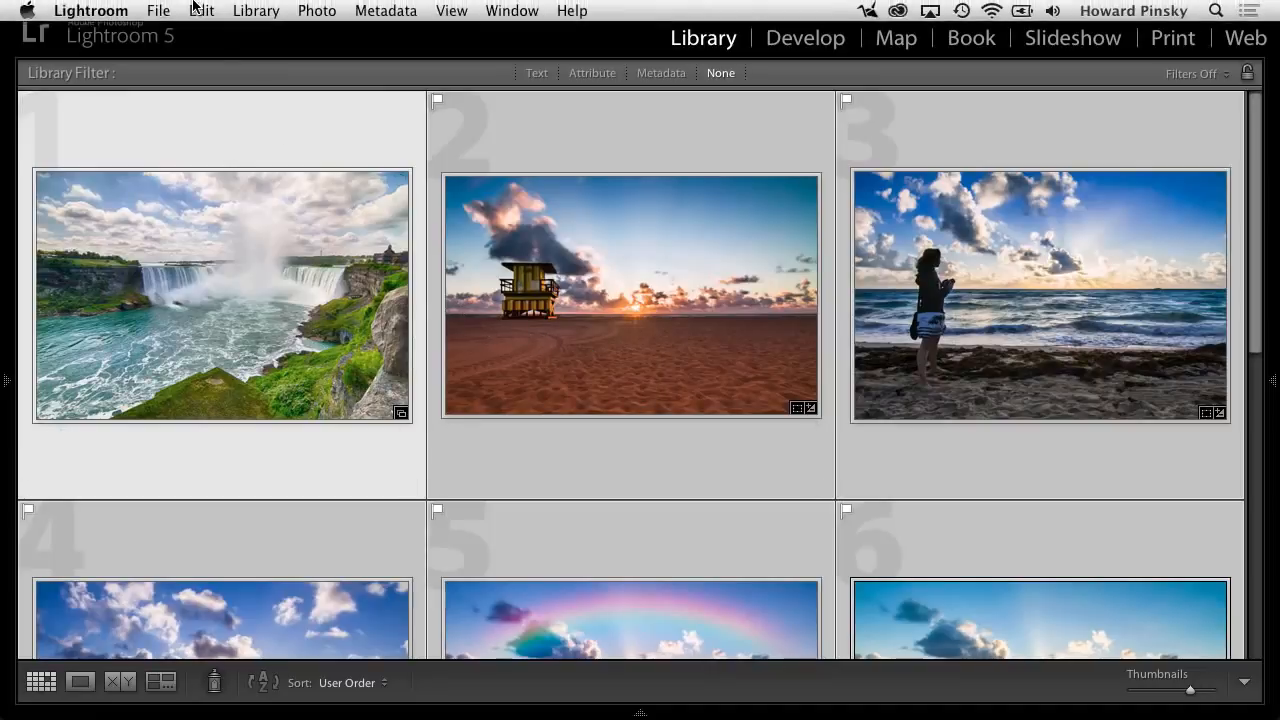
{"action": "left_click", "coordinate": [101, 8]}
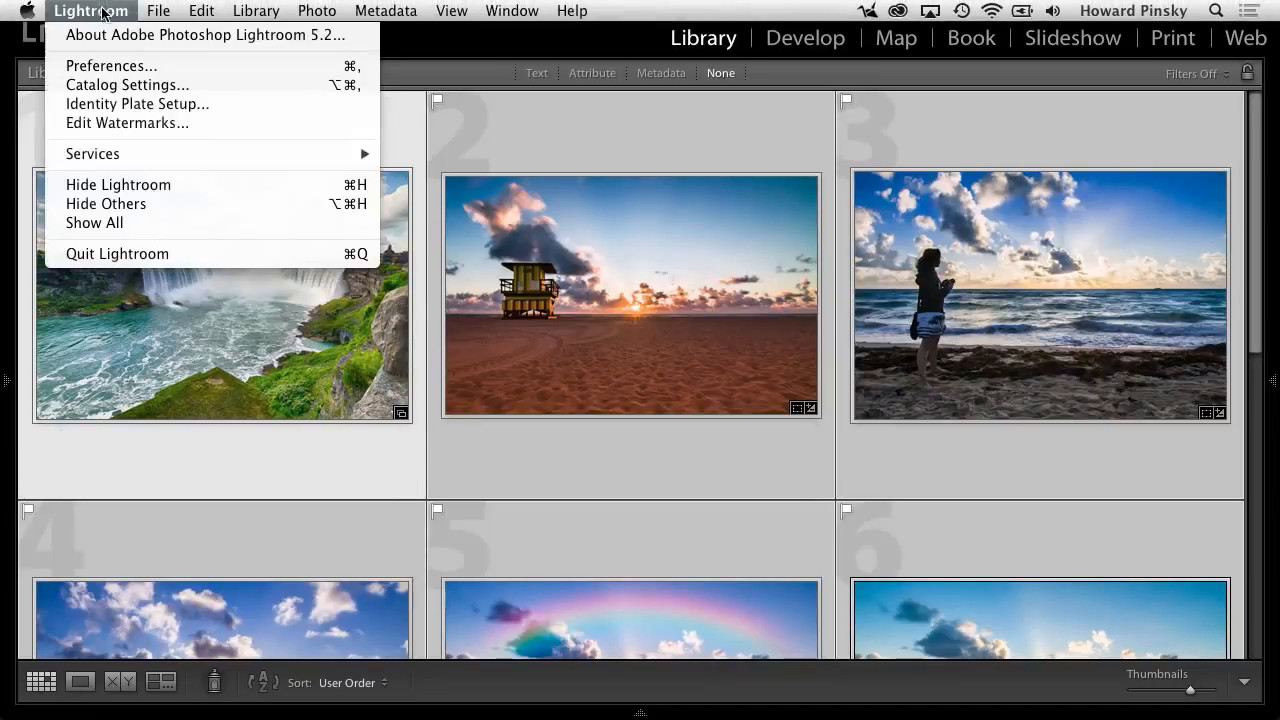
{"action": "left_click", "coordinate": [255, 121]}
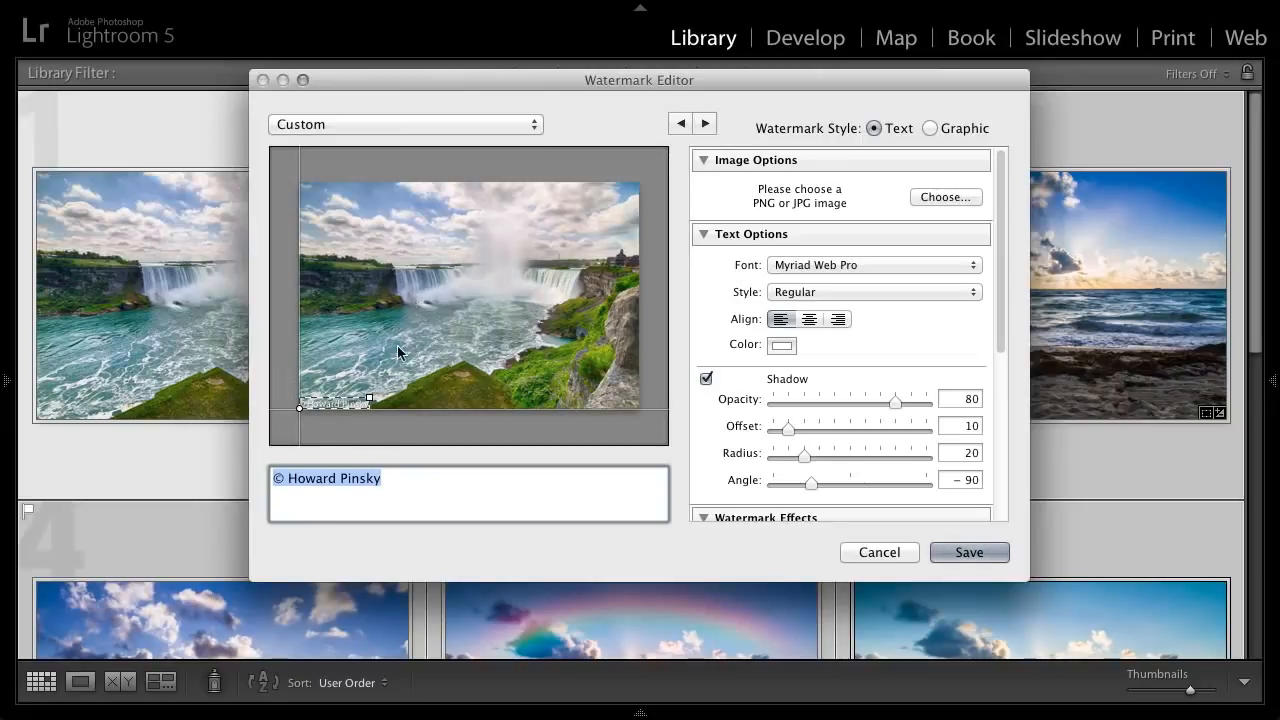
- Switch the watermark preview to the lifeguard tower photo and append 2013 to the copyright text
{"action": "left_click", "coordinate": [706, 124]}
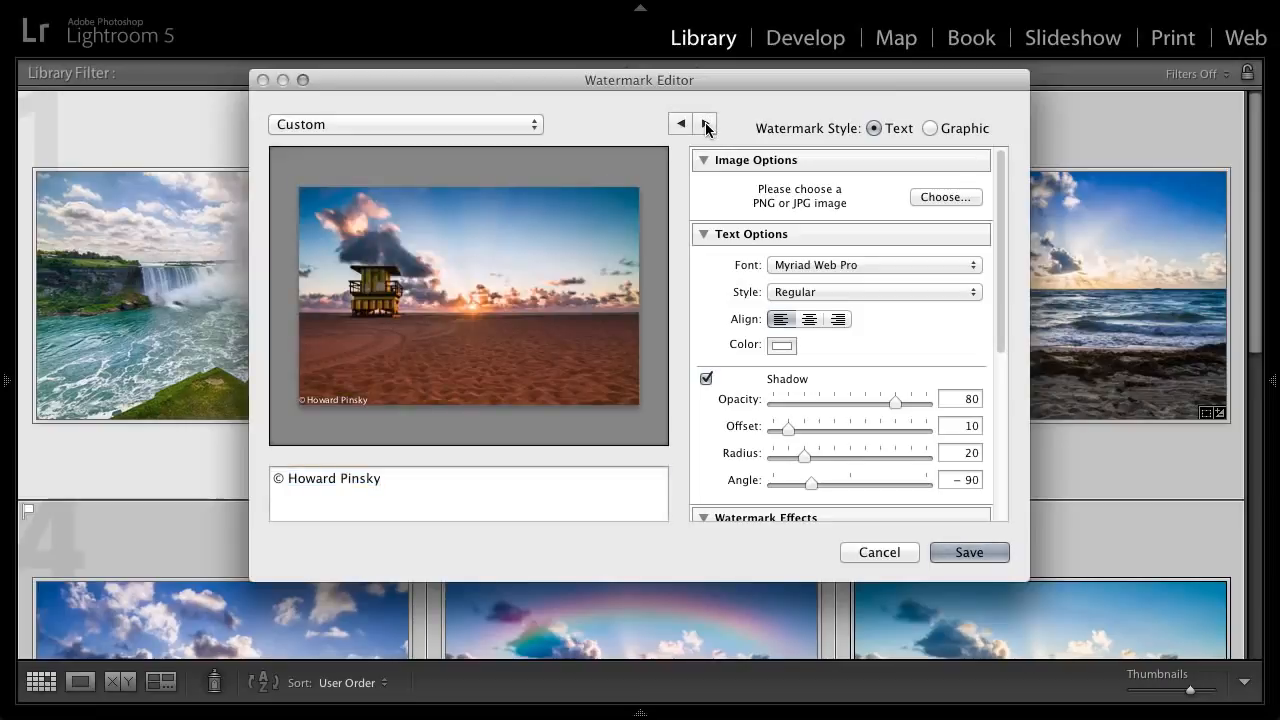
{"action": "left_click", "coordinate": [706, 124]}
{"action": "left_click", "coordinate": [681, 124]}
{"action": "left_click", "coordinate": [418, 488]}
{"action": "mouse_move", "coordinate": [408, 442]}
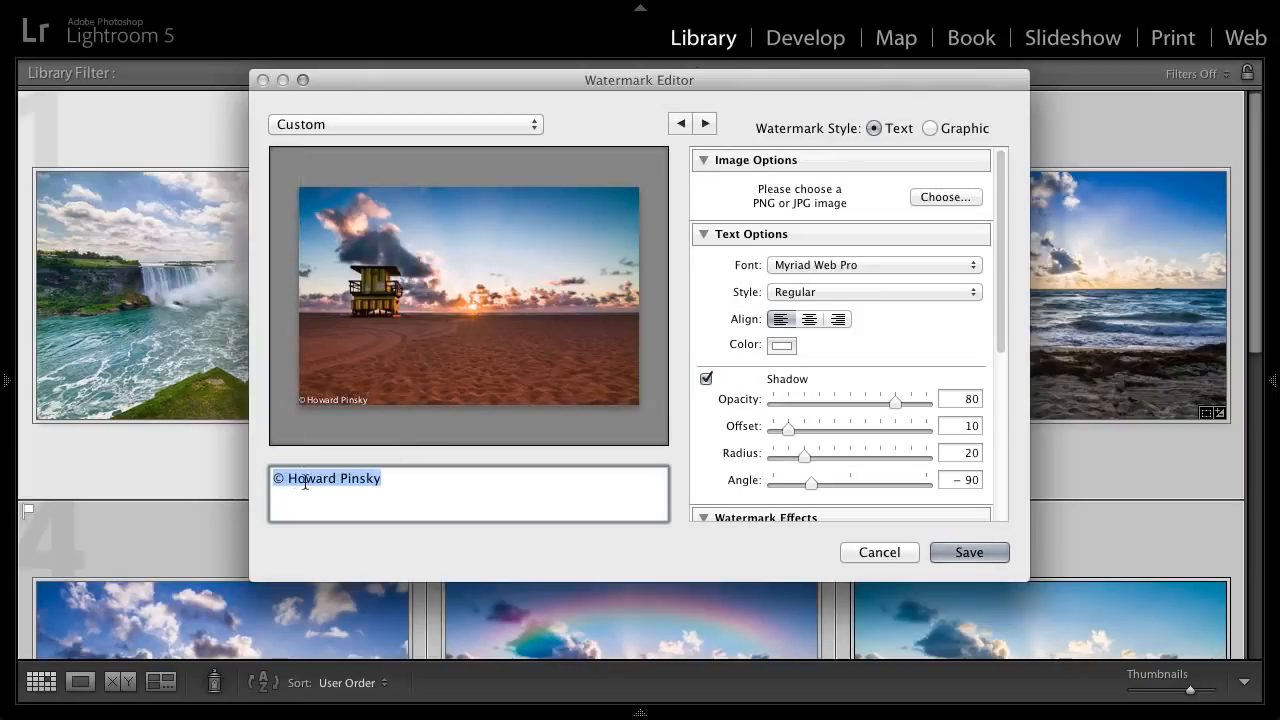
{"action": "left_click", "coordinate": [403, 485]}
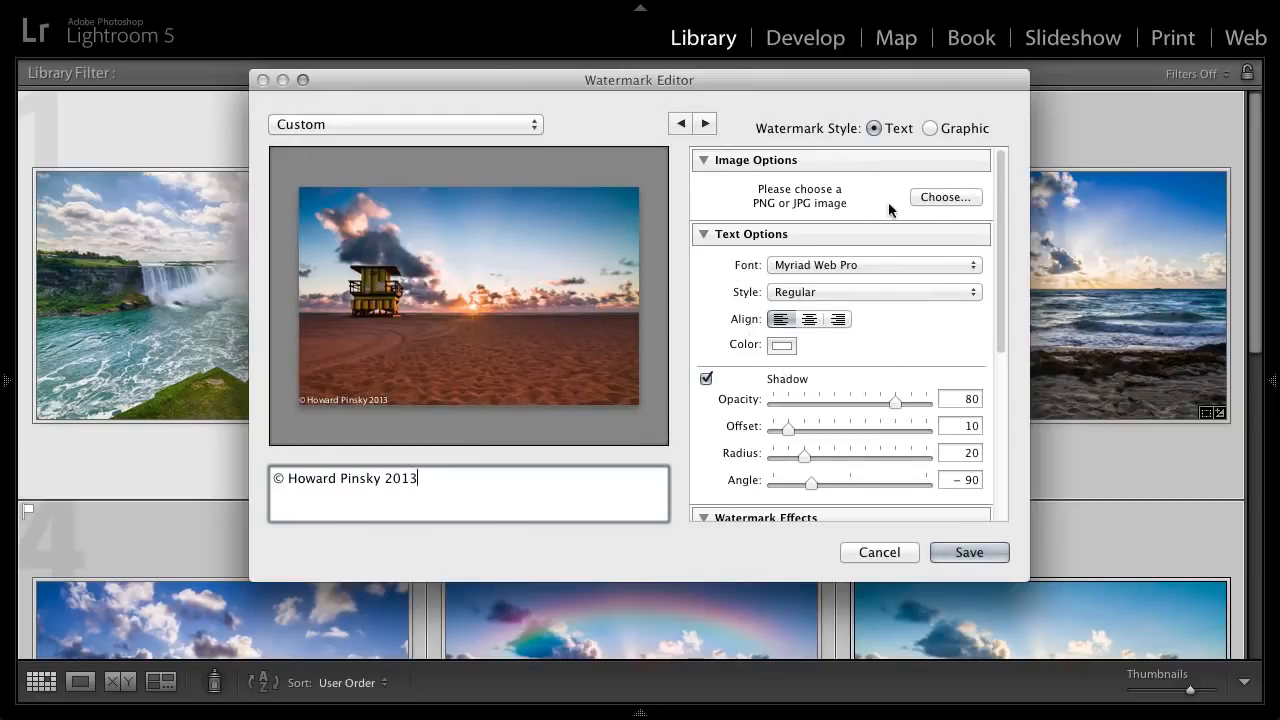
- Set the watermark text's font to Helvetica Neue in the Bold style, keeping the white colour
{"action": "left_click", "coordinate": [813, 265]}
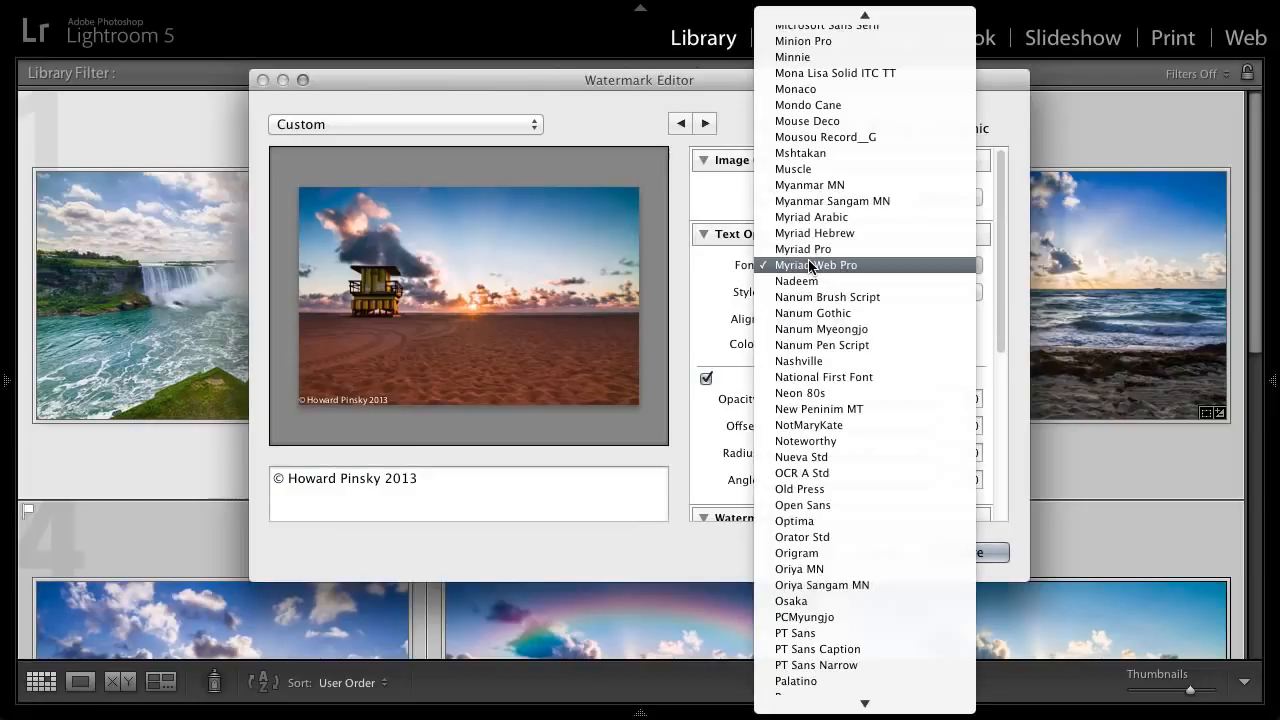
{"action": "key", "text": "h"}
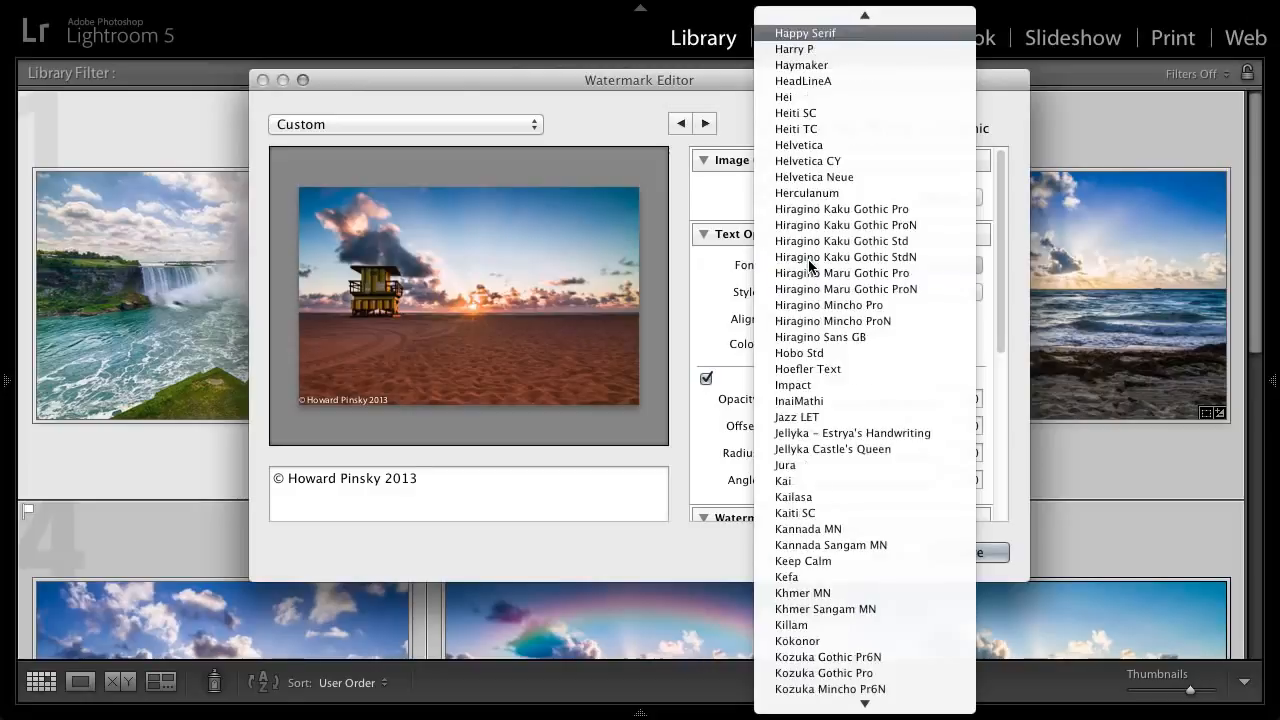
{"action": "left_click", "coordinate": [847, 179]}
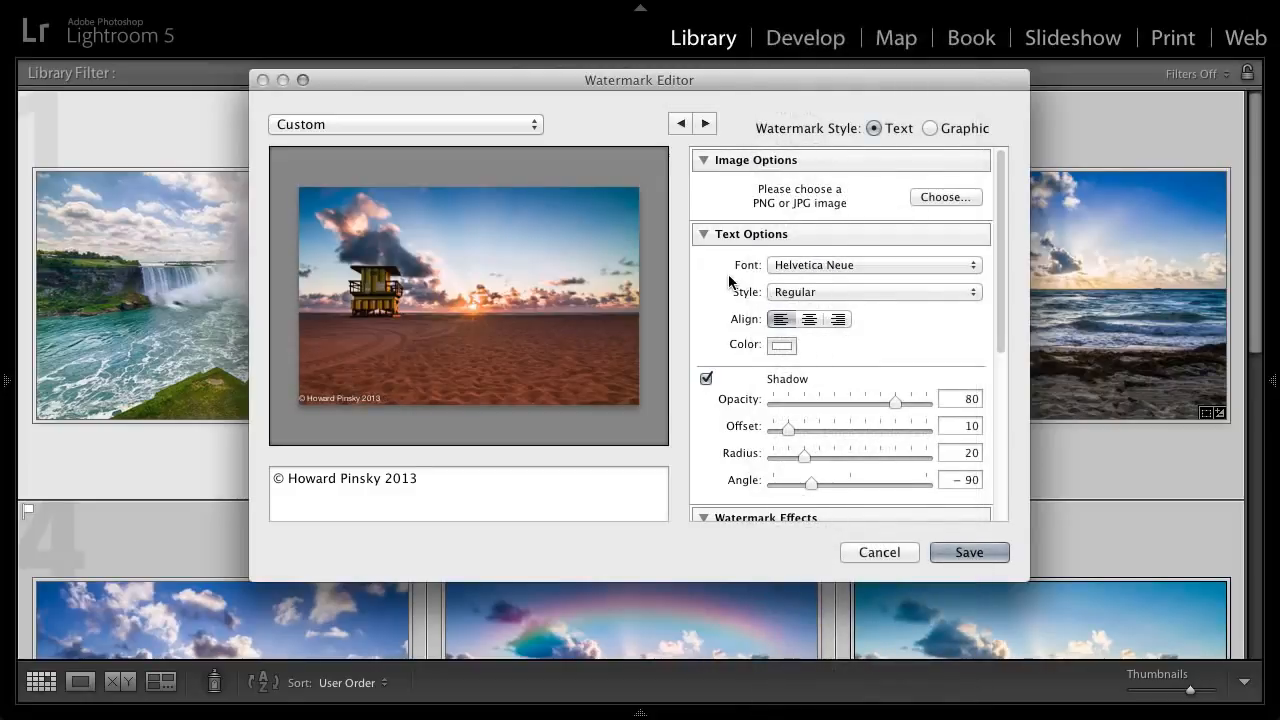
{"action": "left_click", "coordinate": [796, 292]}
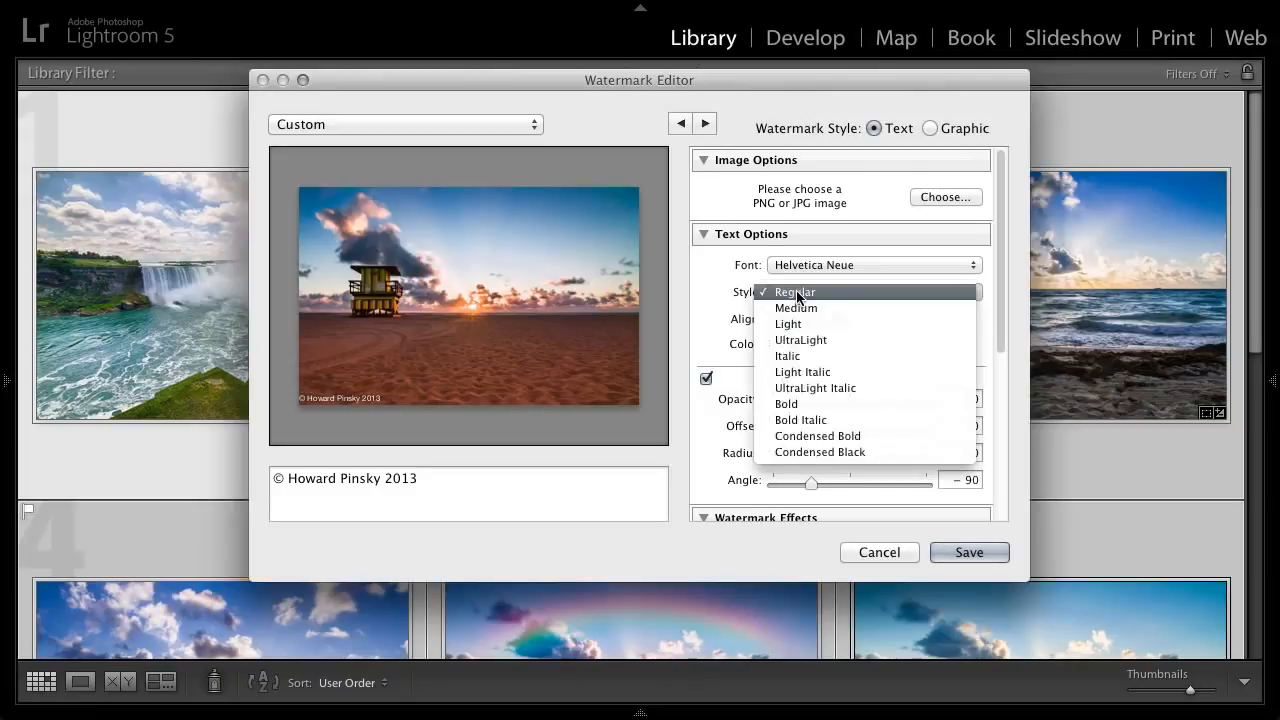
{"action": "left_click", "coordinate": [797, 400]}
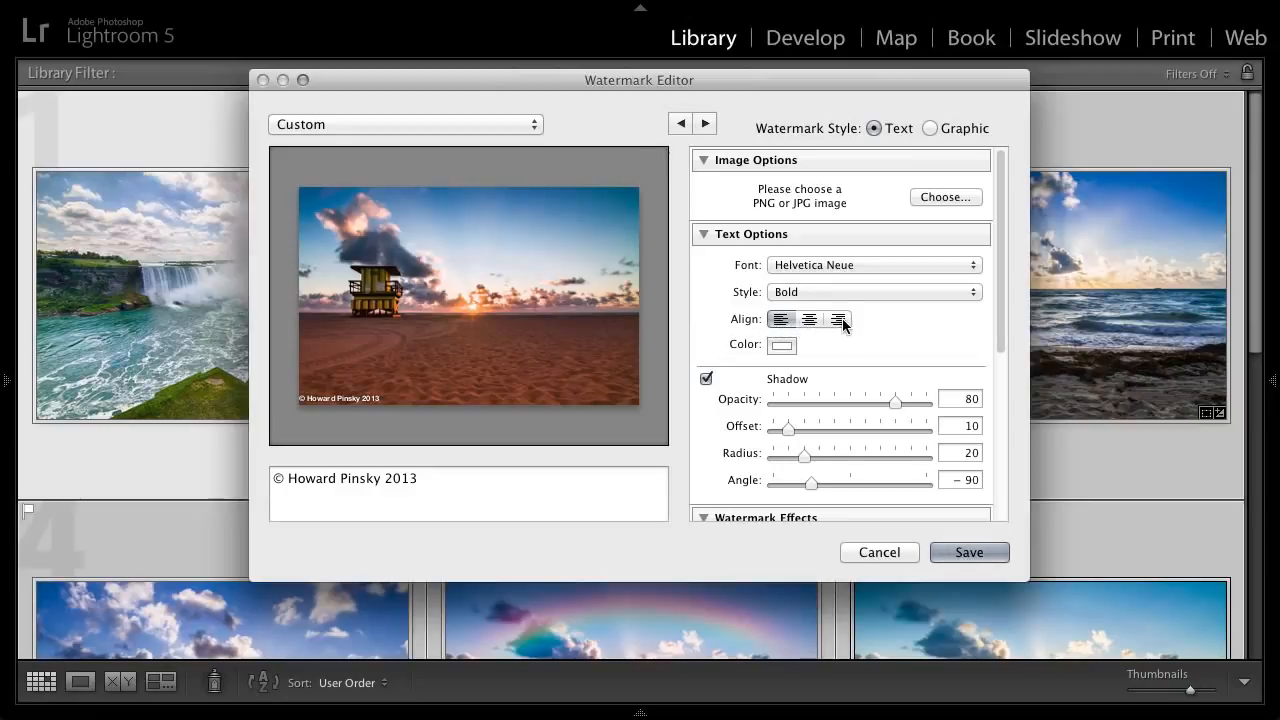
{"action": "left_click", "coordinate": [778, 346]}
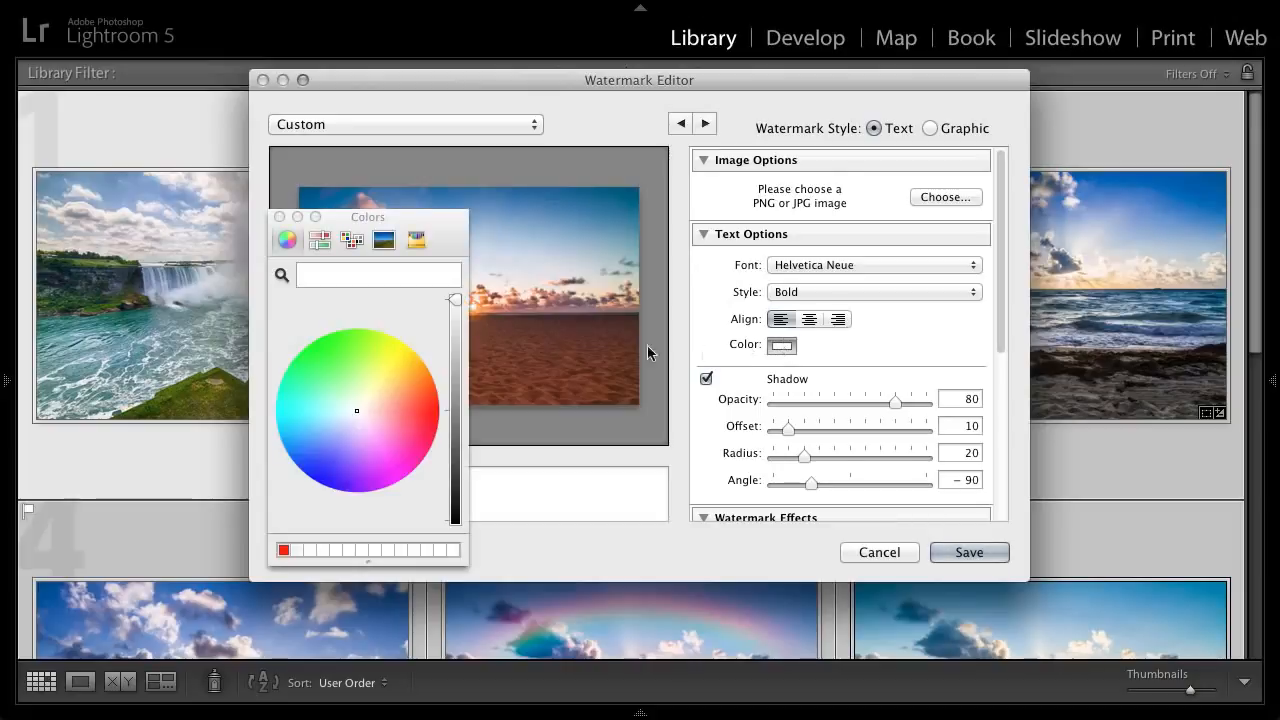
{"action": "left_click", "coordinate": [278, 217]}
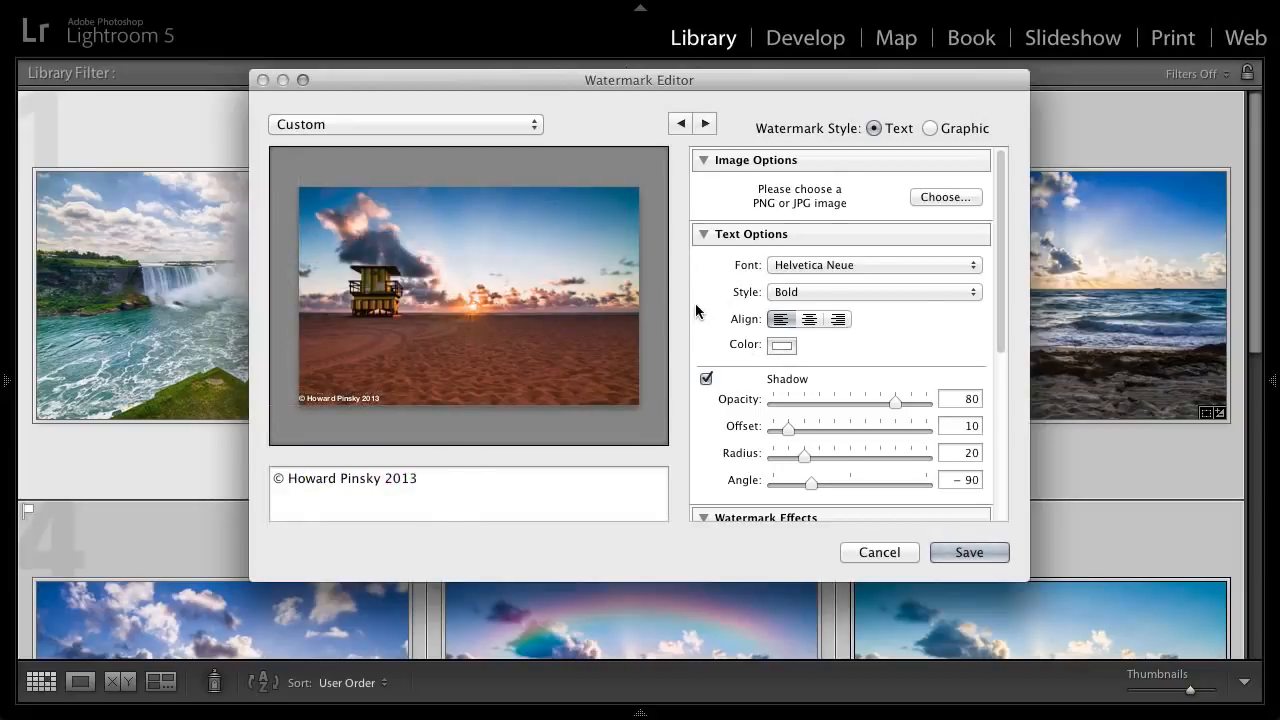
- Keep the watermark's text shadow enabled and set its opacity to 55 and its offset to 25
{"action": "scroll", "coordinate": [786, 307], "scroll_direction": "down", "scroll_amount": 5}
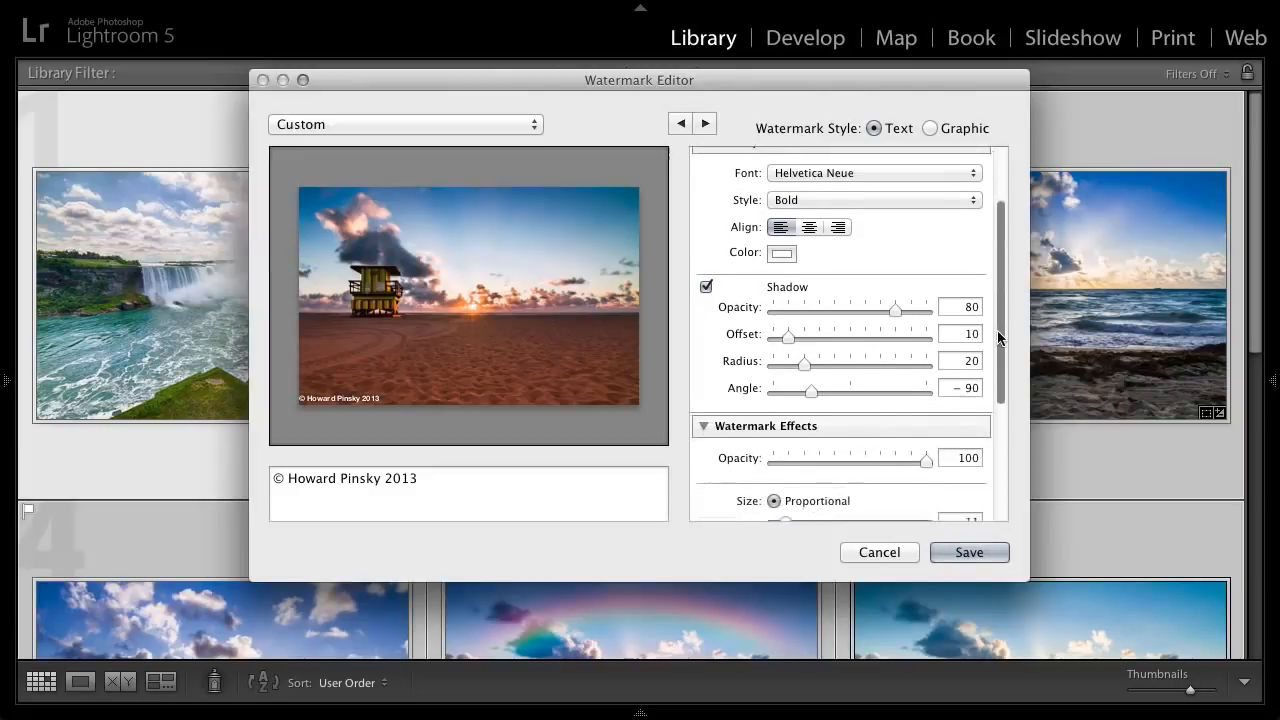
{"action": "left_click", "coordinate": [705, 279]}
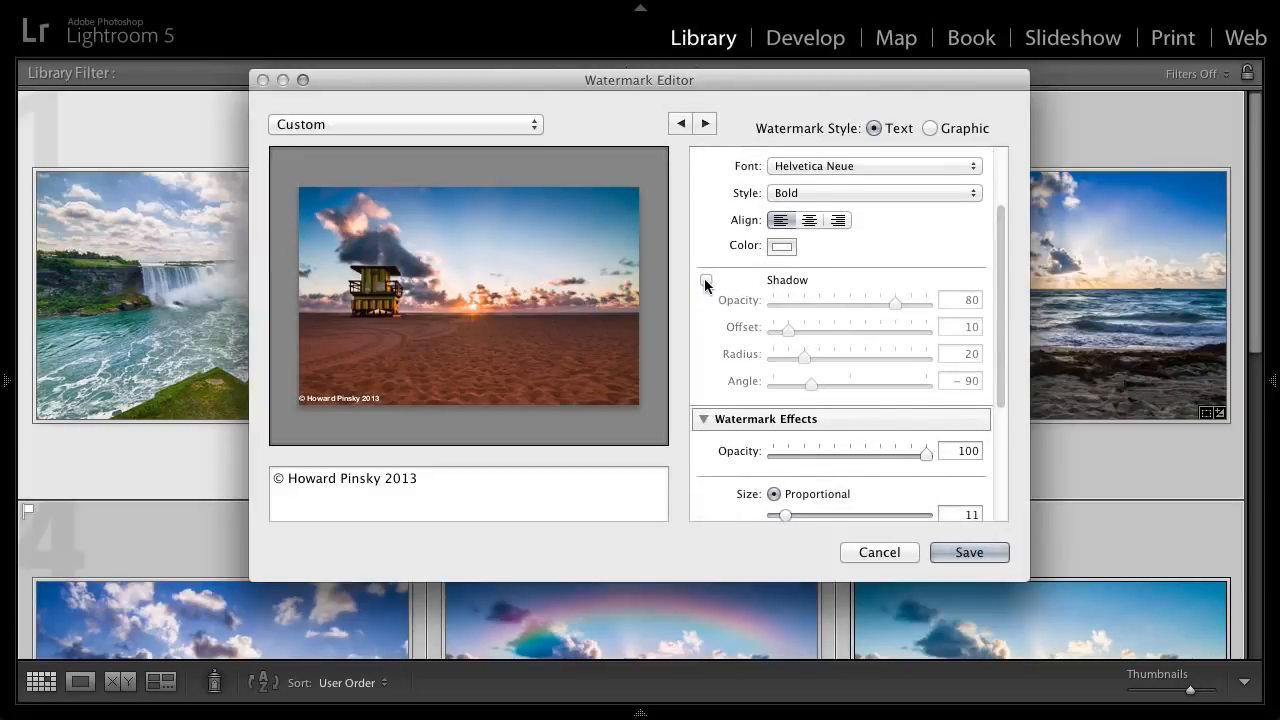
{"action": "left_click", "coordinate": [703, 279]}
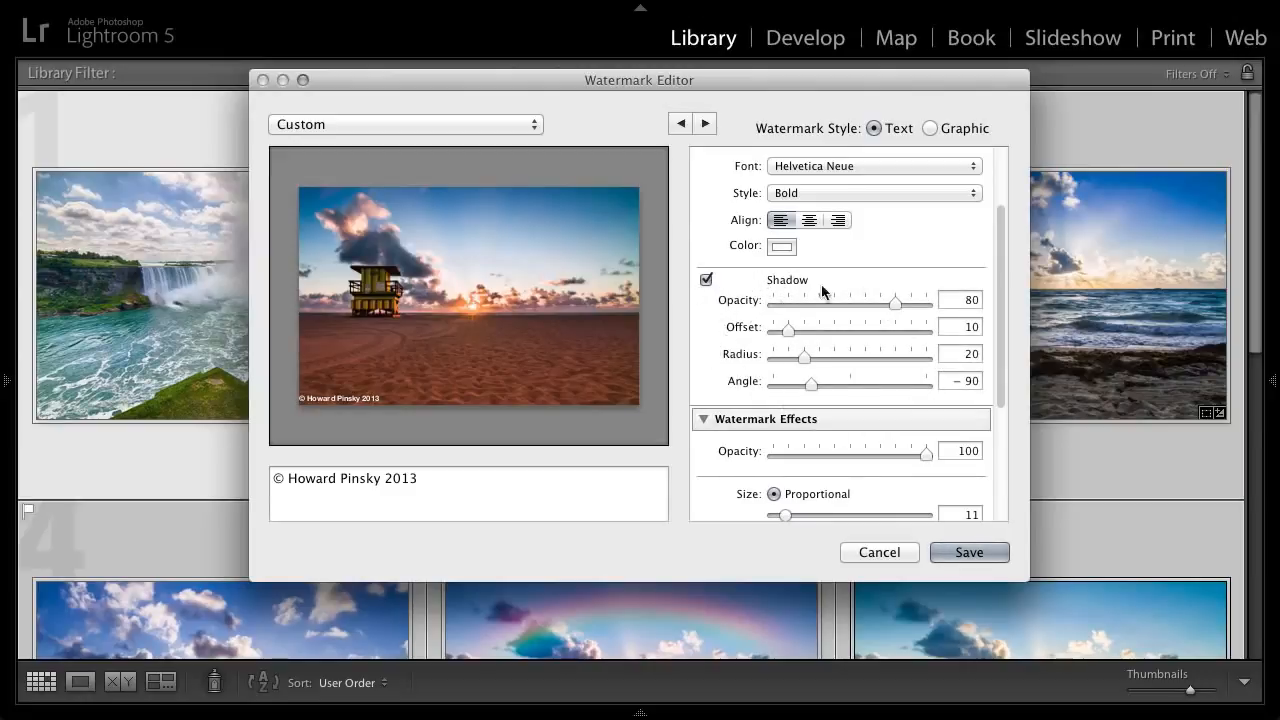
{"action": "left_click_drag", "start_coordinate": [893, 304], "coordinate": [857, 303]}
{"action": "mouse_move", "coordinate": [791, 337]}
{"action": "left_mouse_down"}
{"action": "mouse_move", "coordinate": [898, 331]}
{"action": "mouse_move", "coordinate": [811, 341]}
{"action": "left_mouse_up"}
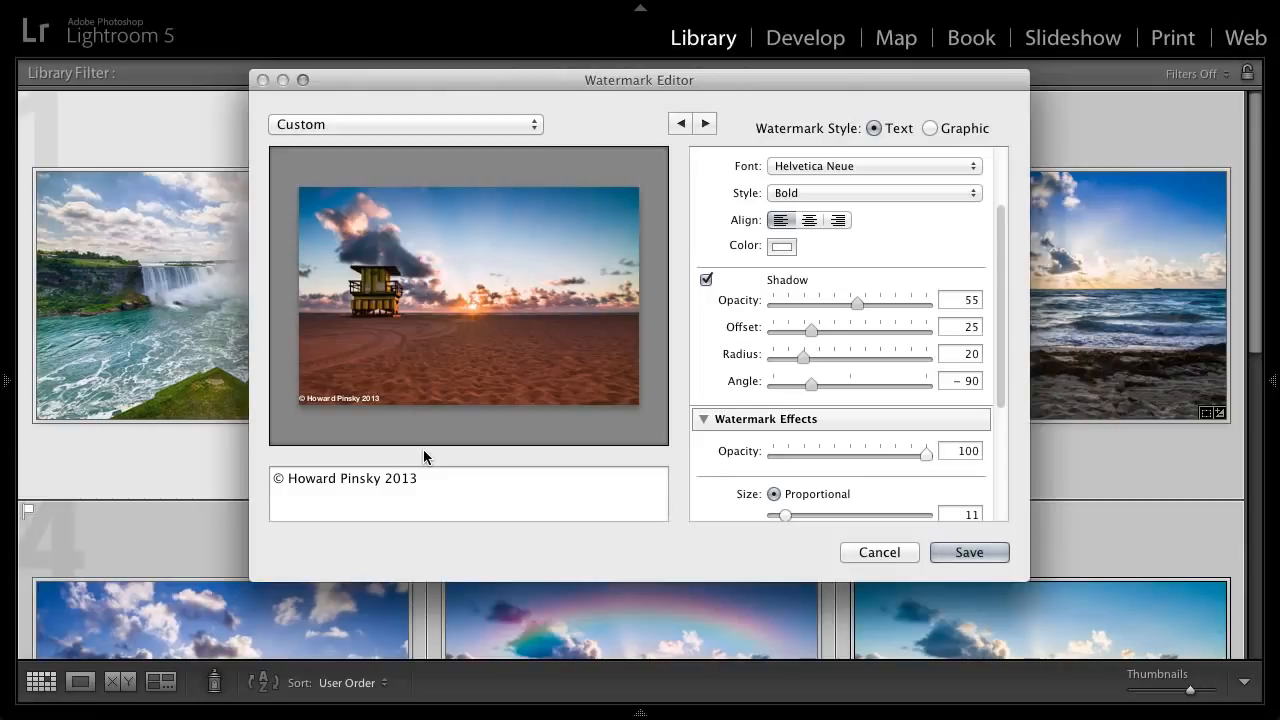
- Set the watermark's opacity to 40 and its proportional size to 15
{"action": "scroll", "coordinate": [722, 279], "scroll_direction": "down", "scroll_amount": 5}
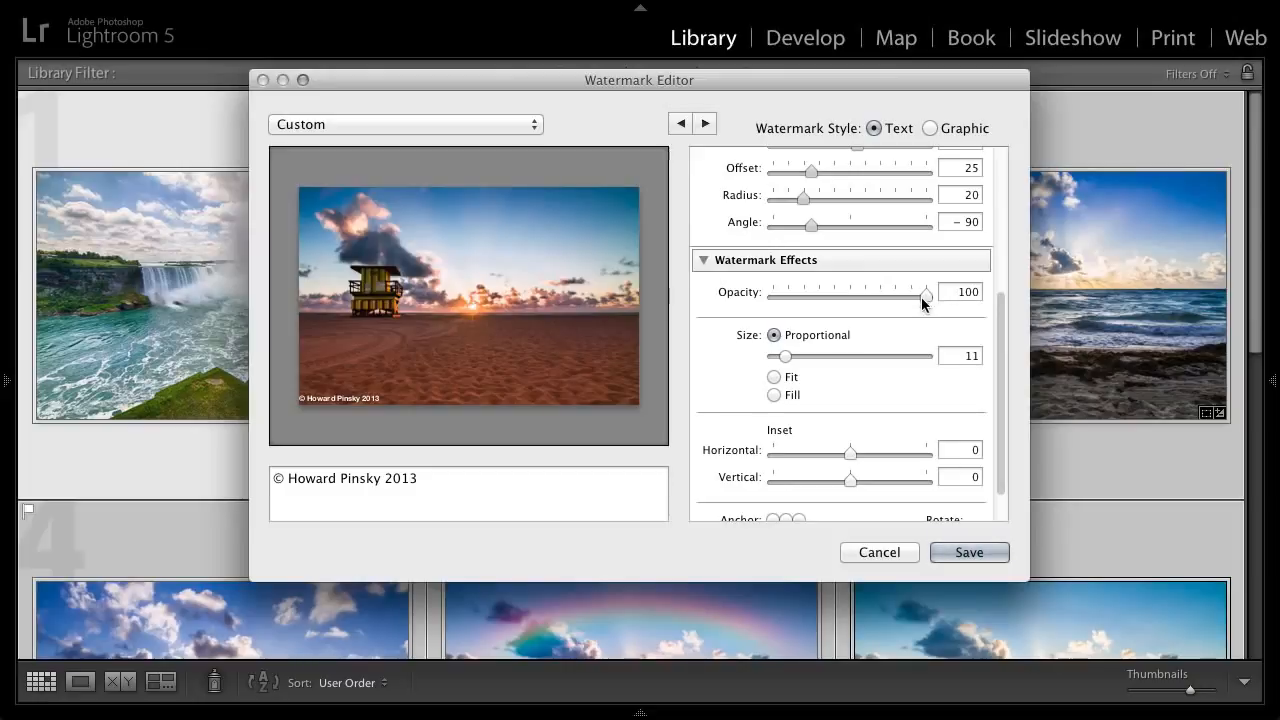
{"action": "left_click_drag", "start_coordinate": [926, 293], "coordinate": [834, 293]}
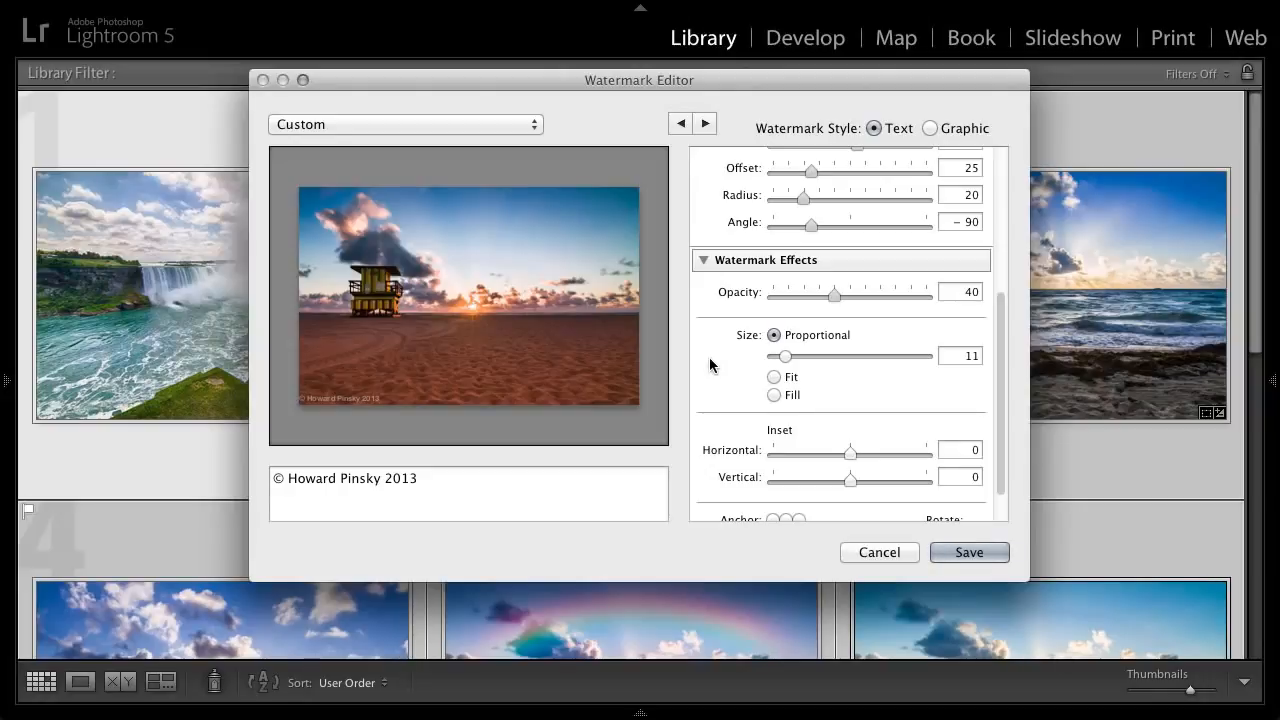
{"action": "mouse_move", "coordinate": [787, 356]}
{"action": "left_mouse_down"}
{"action": "mouse_move", "coordinate": [821, 357]}
{"action": "mouse_move", "coordinate": [782, 353]}
{"action": "left_mouse_up"}
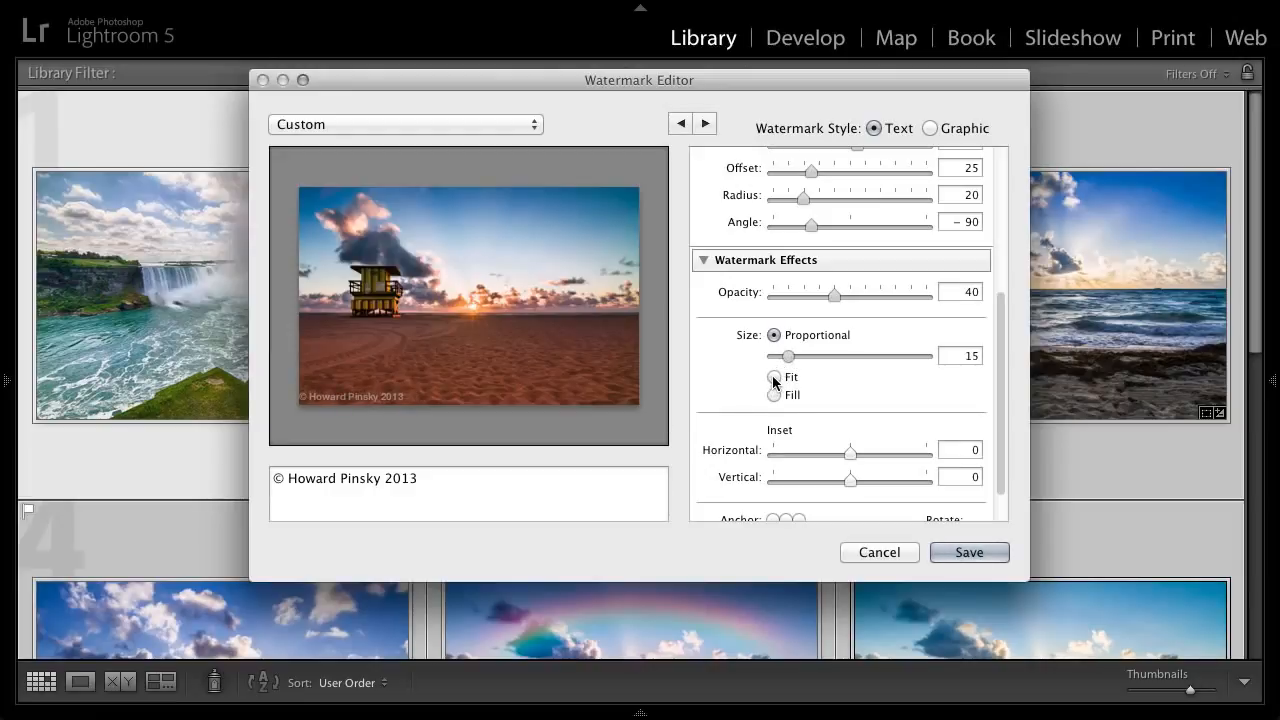
- Try the Fit and Fill size options on the watermark and return it to Proportional
{"action": "left_click", "coordinate": [774, 378]}
{"action": "left_click", "coordinate": [773, 393]}
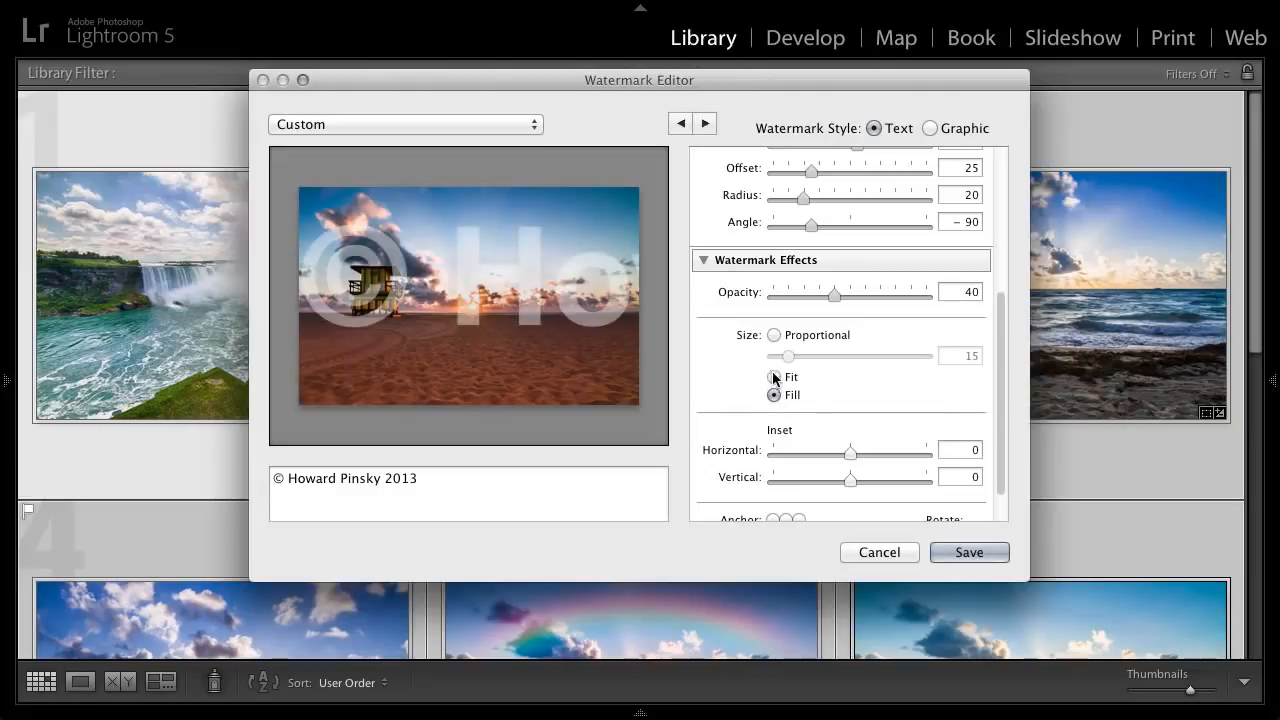
{"action": "left_click", "coordinate": [775, 376]}
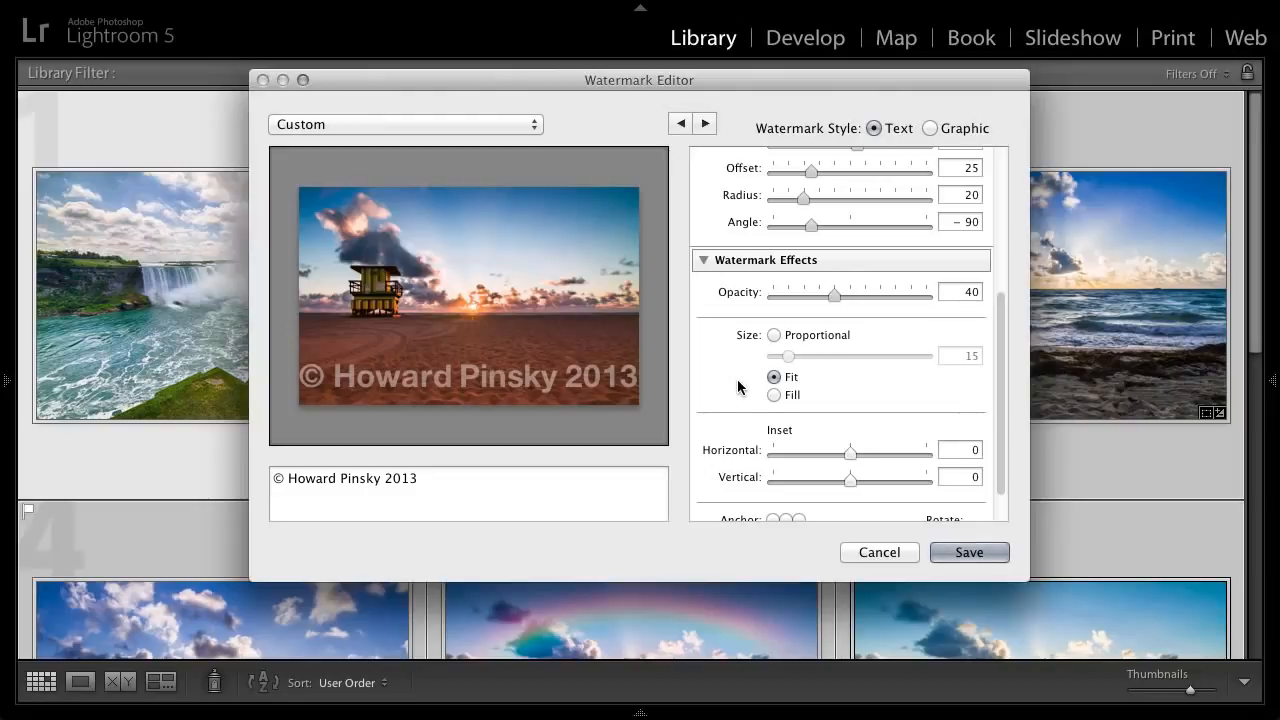
{"action": "left_click", "coordinate": [773, 395]}
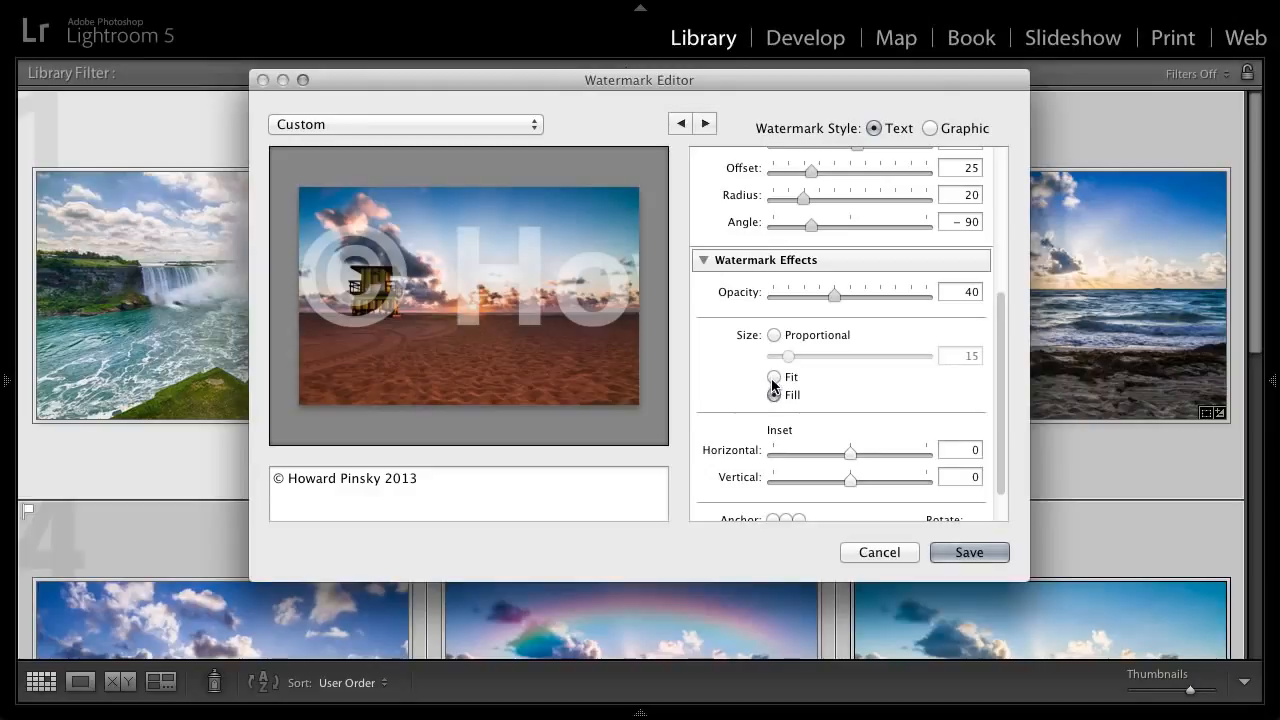
{"action": "left_click", "coordinate": [775, 378]}
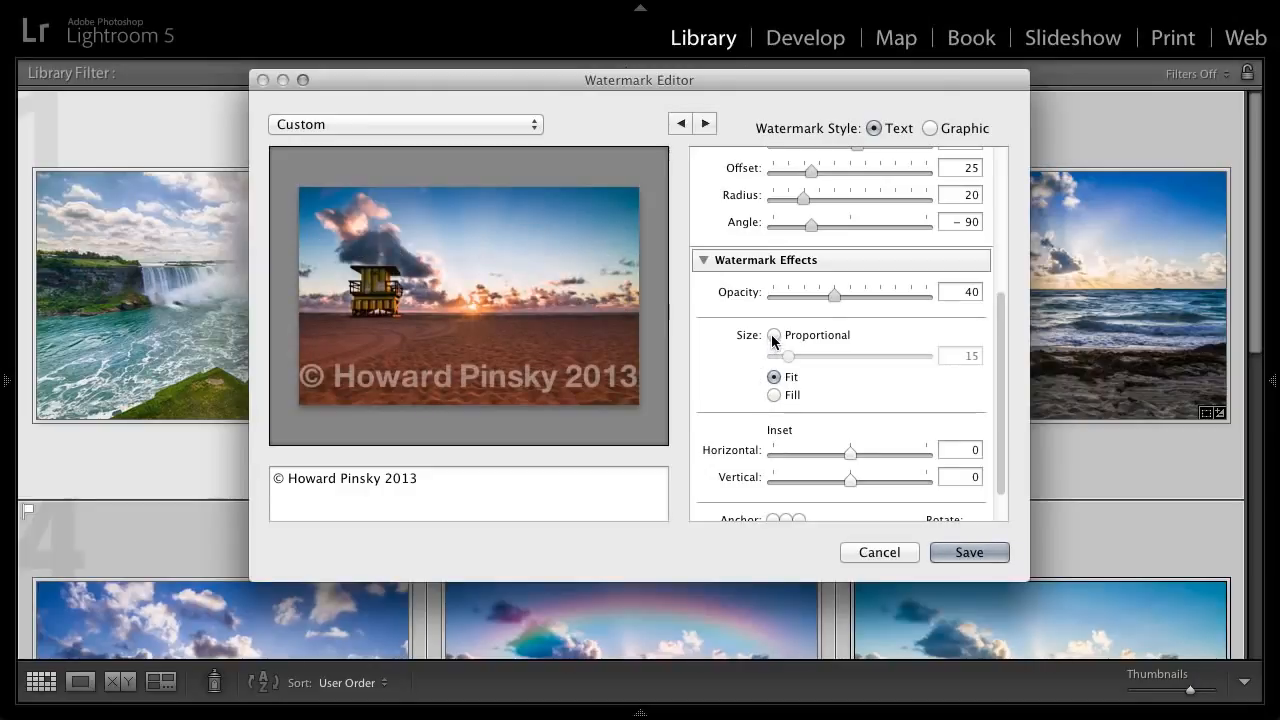
{"action": "left_click", "coordinate": [772, 335]}
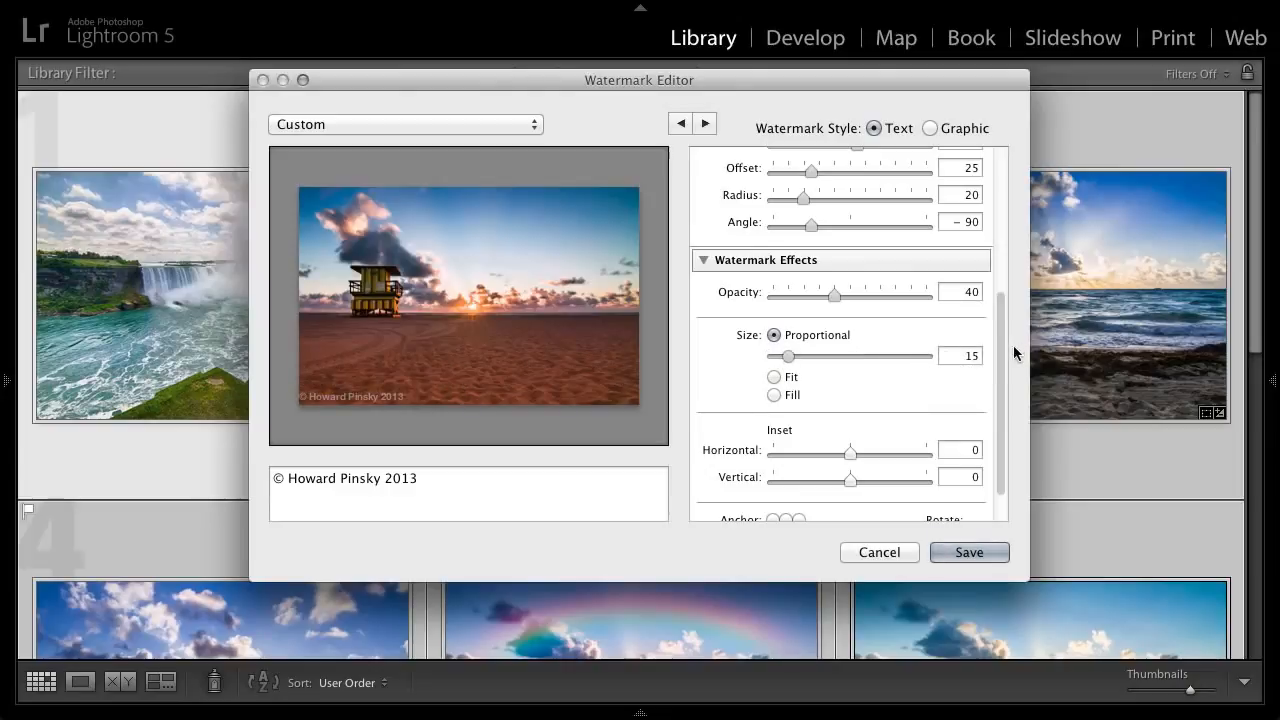
- Inset the watermark from the photo's edges by 2 horizontally and 3 vertically
{"action": "left_click_drag", "start_coordinate": [1001, 355], "coordinate": [987, 390]}
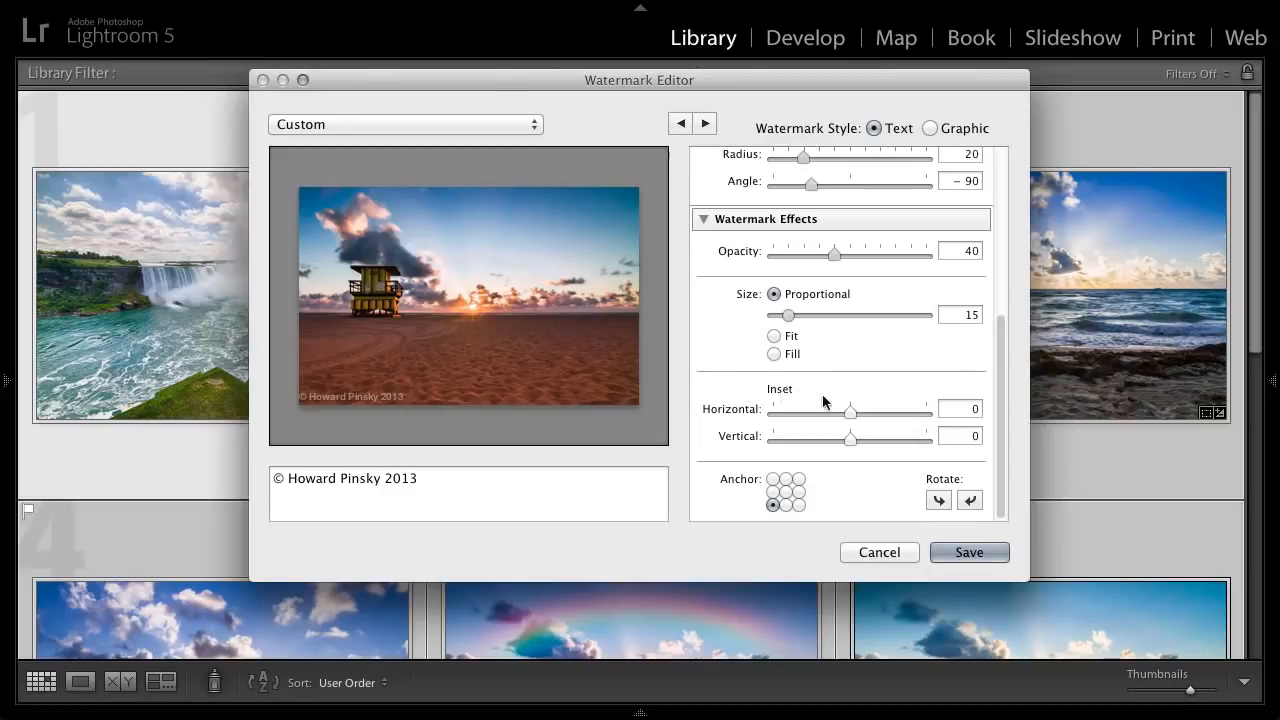
{"action": "mouse_move", "coordinate": [849, 413]}
{"action": "left_click_drag", "start_coordinate": [849, 413], "coordinate": [868, 435]}
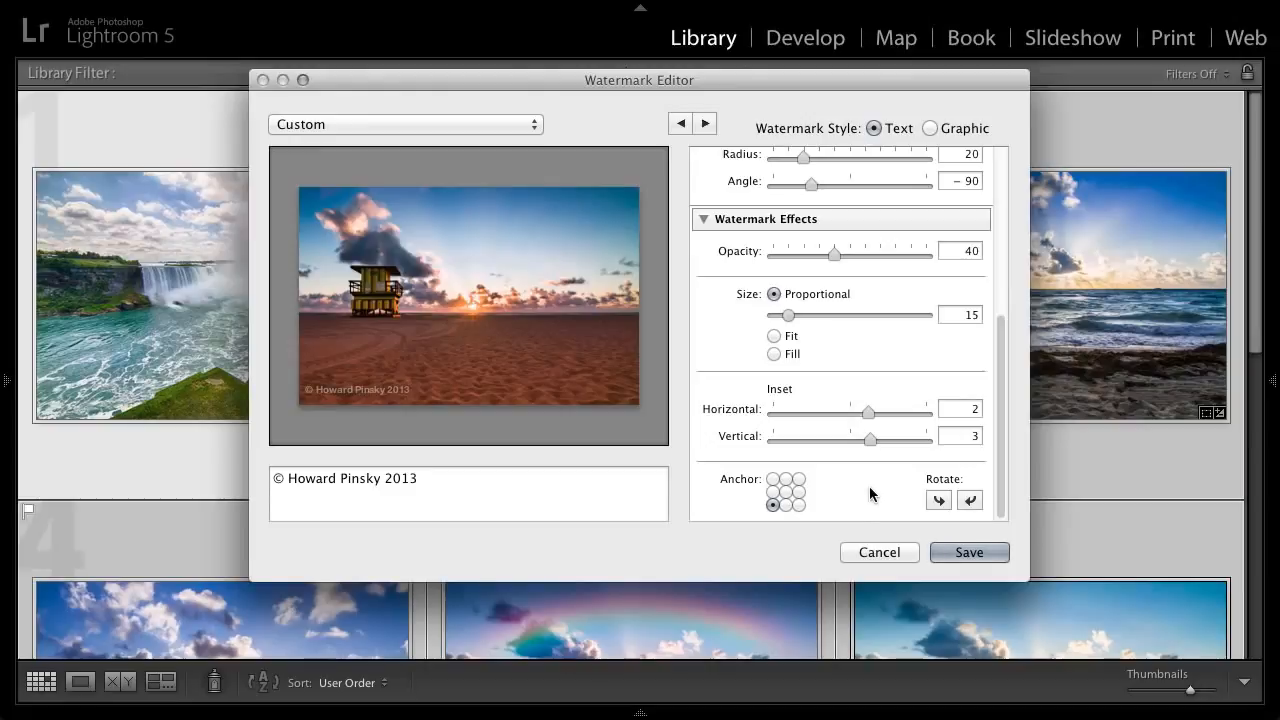
- Try several corner and edge anchor positions for the watermark and return it to the photo's lower-left corner
{"action": "left_click", "coordinate": [772, 480]}
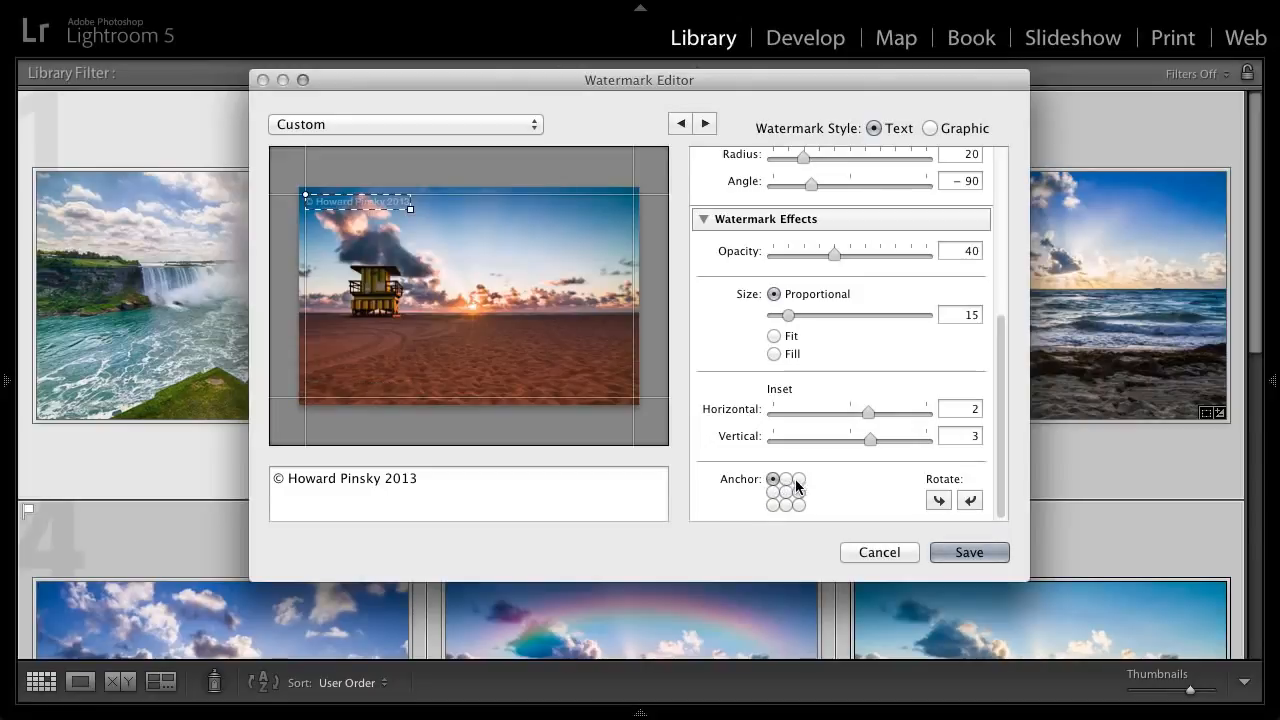
{"action": "left_click", "coordinate": [799, 479]}
{"action": "left_click", "coordinate": [798, 505]}
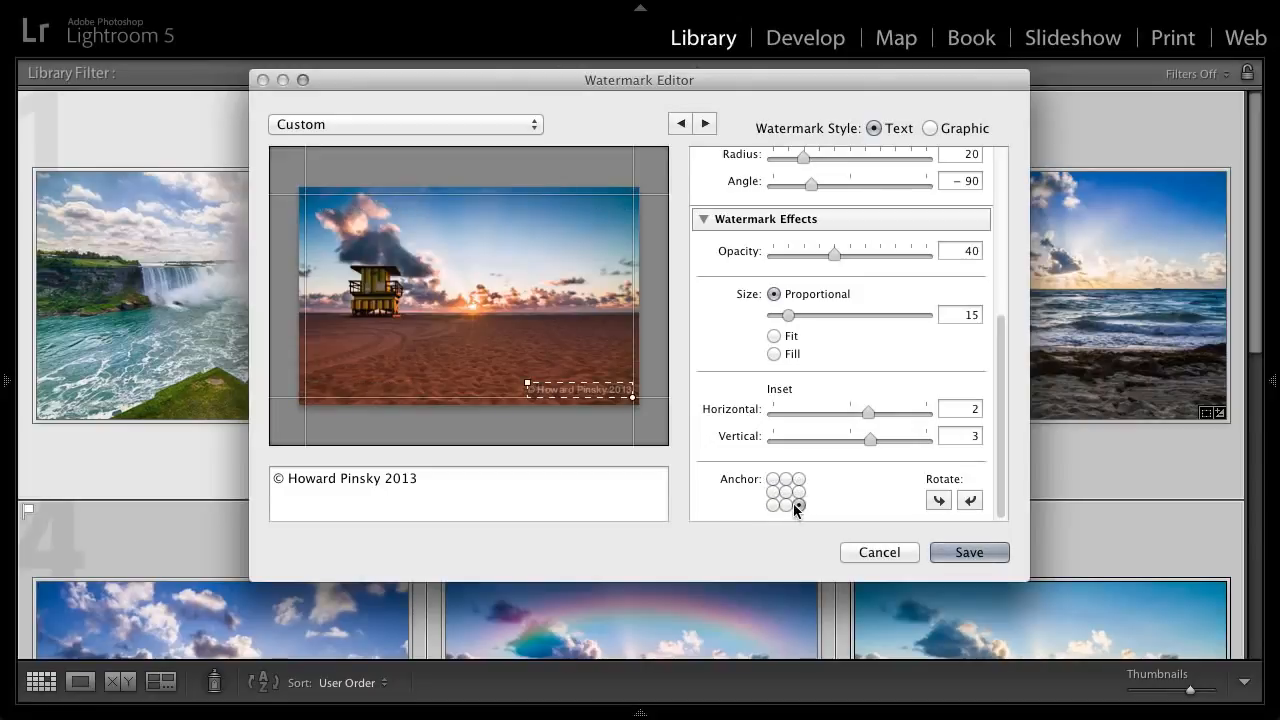
{"action": "left_click", "coordinate": [785, 505]}
{"action": "left_click", "coordinate": [772, 492]}
{"action": "left_click", "coordinate": [786, 479]}
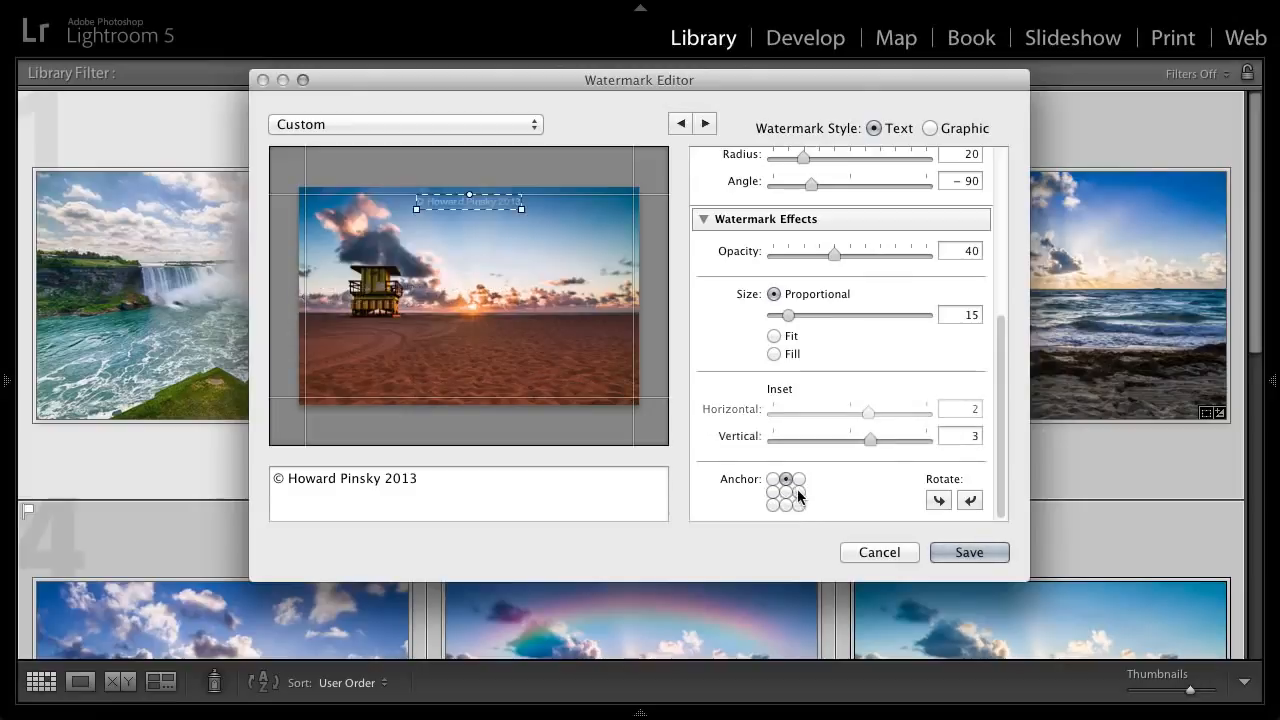
{"action": "left_click", "coordinate": [799, 492]}
{"action": "left_click", "coordinate": [772, 505]}
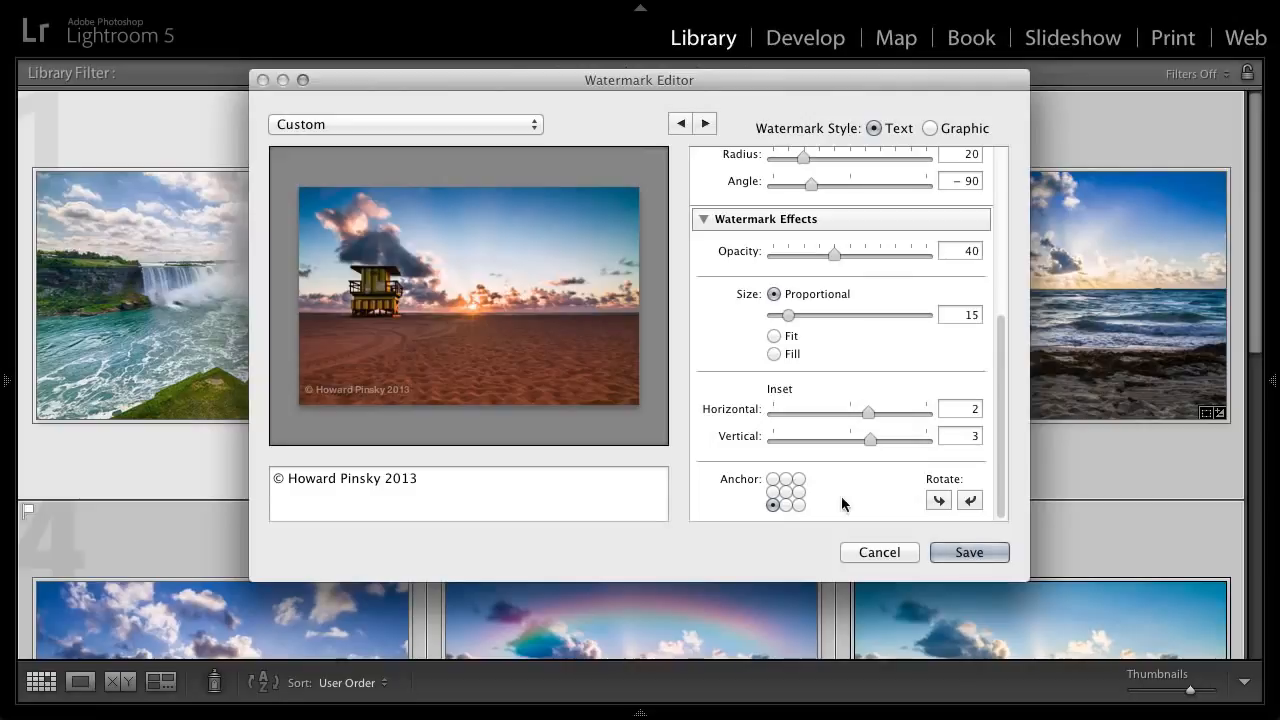
- Rotate the watermark in quarter turns through a full circle back to its horizontal orientation
{"action": "left_click", "coordinate": [938, 501]}
{"action": "left_click", "coordinate": [938, 501]}
{"action": "left_click", "coordinate": [939, 502]}
{"action": "left_click", "coordinate": [938, 501]}
- Save the current watermark settings as a new preset named HP Text and keep that preset selected
{"action": "left_click_drag", "start_coordinate": [997, 464], "coordinate": [1008, 245]}
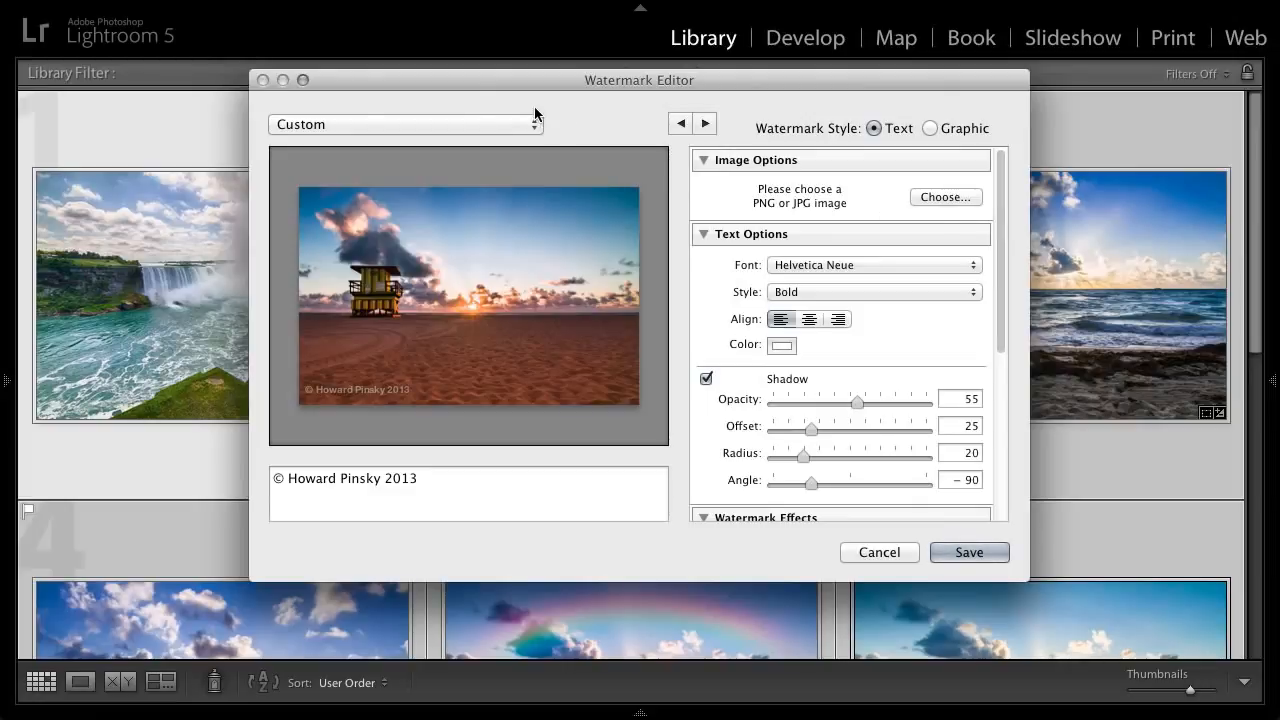
{"action": "left_click", "coordinate": [326, 132]}
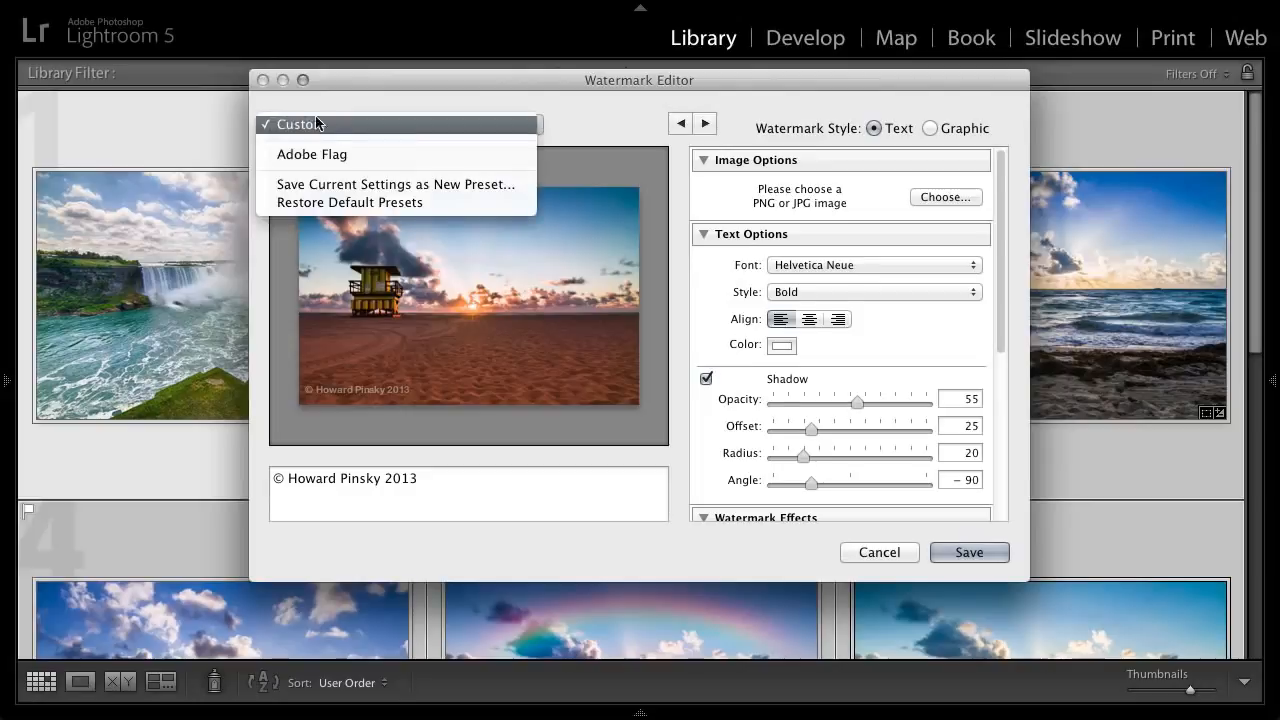
{"action": "left_click", "coordinate": [447, 185]}
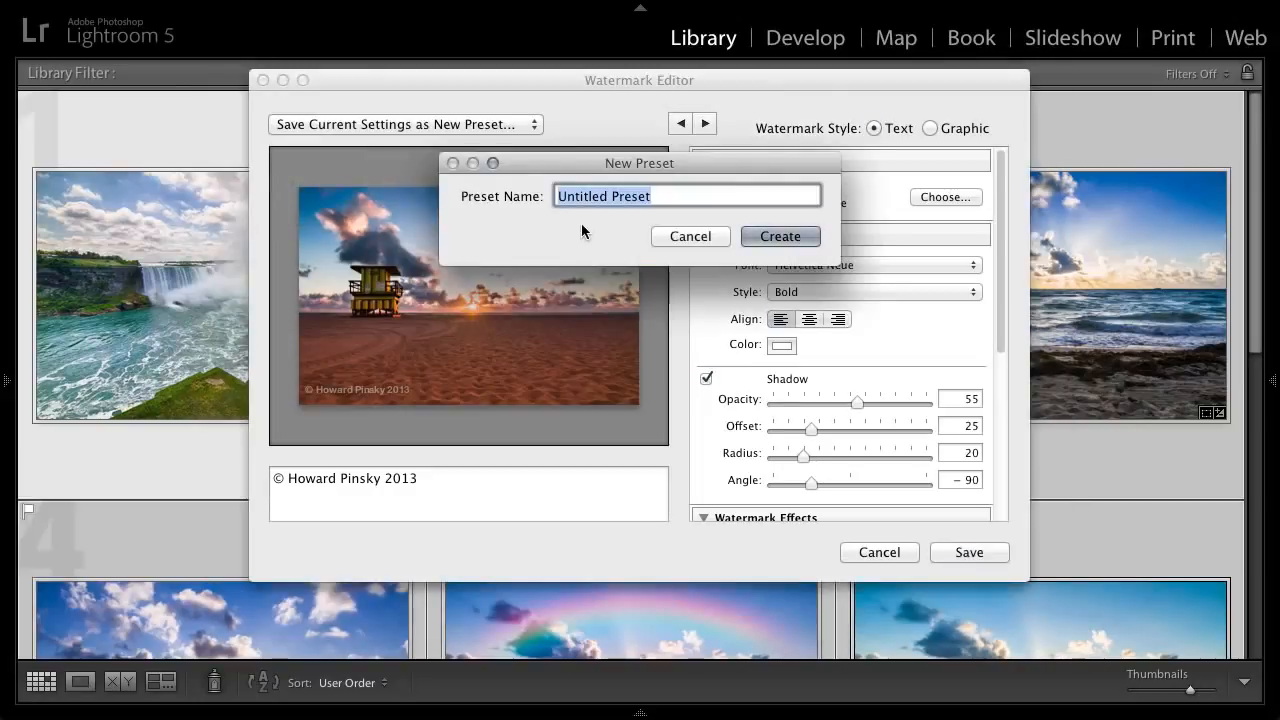
{"action": "type", "text": "HP "}
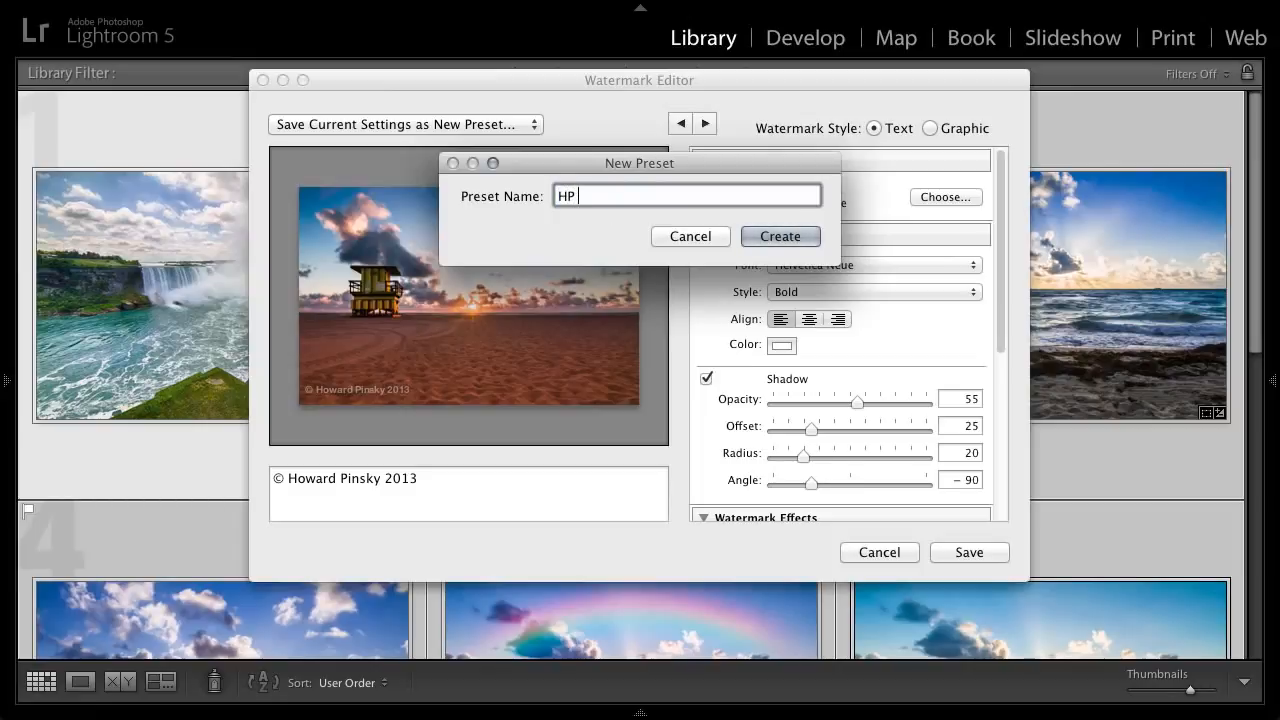
{"action": "type", "text": "Text"}
{"action": "left_click", "coordinate": [760, 240]}
{"action": "left_click", "coordinate": [505, 125]}
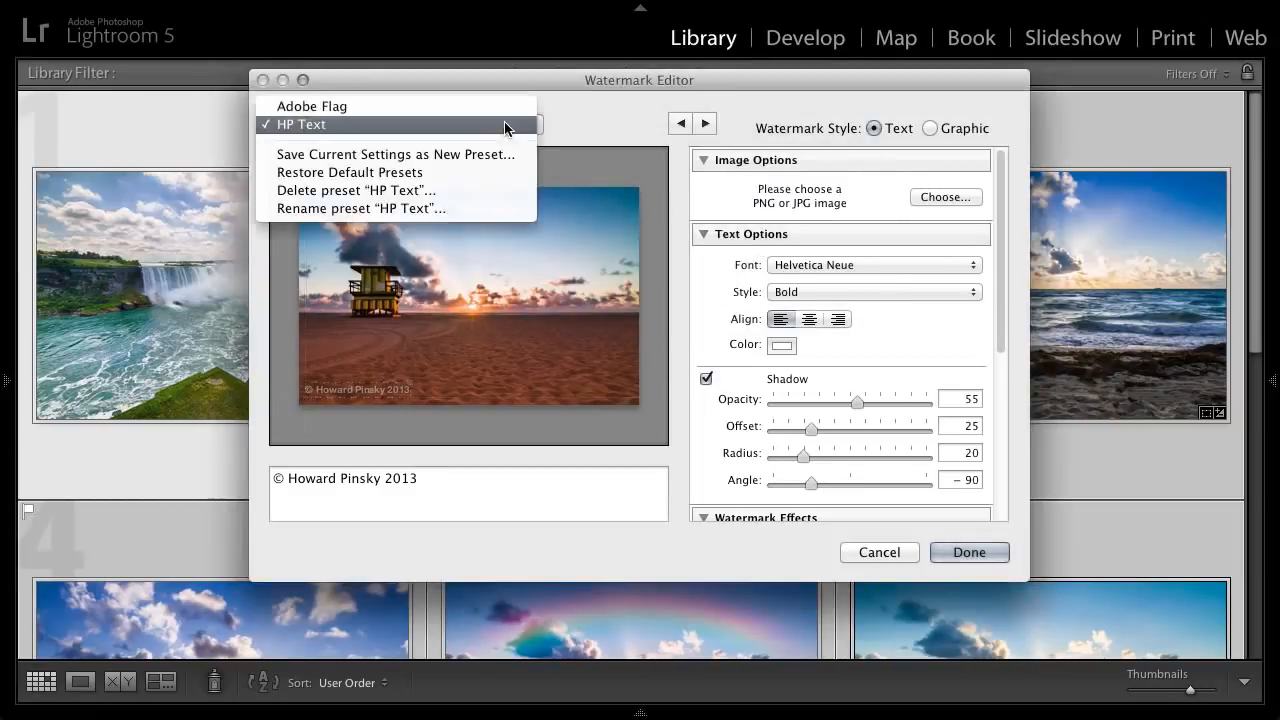
{"action": "left_click", "coordinate": [405, 127]}
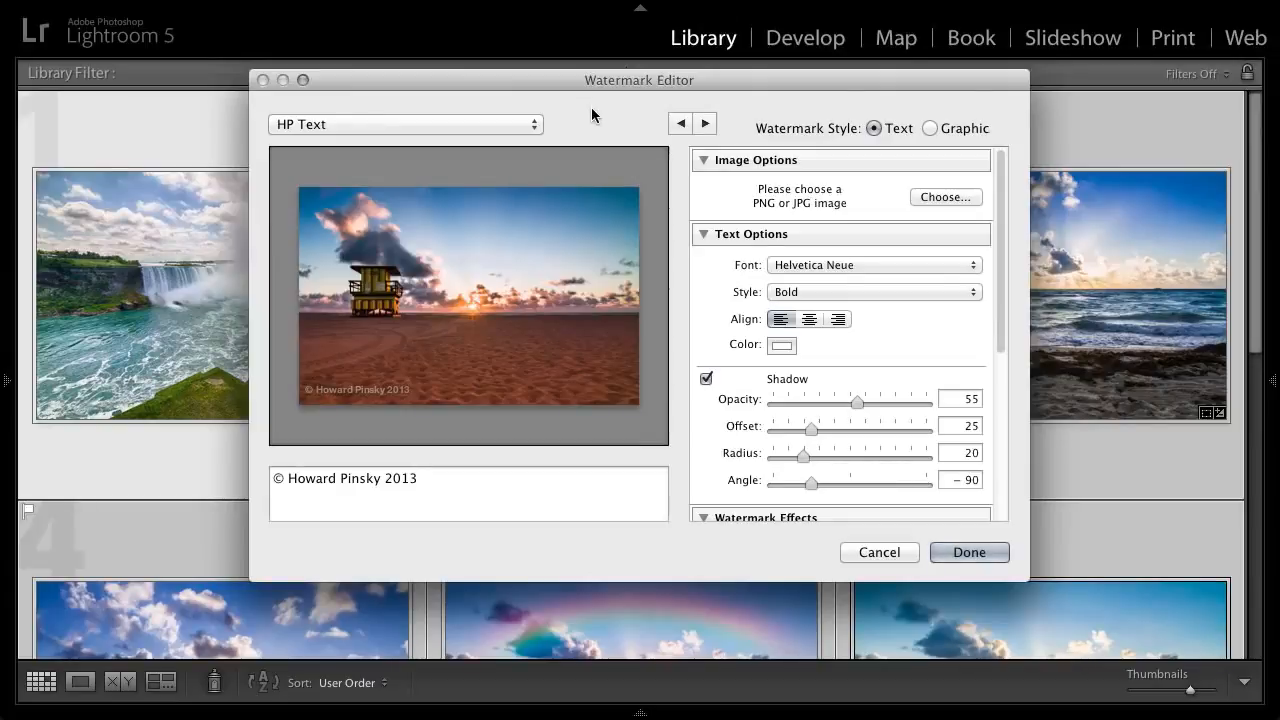
- Switch the watermark style to Graphic using 2013logo.png from the Lightroom Watermarks folder and set its opacity to 80
{"action": "left_click", "coordinate": [929, 128]}
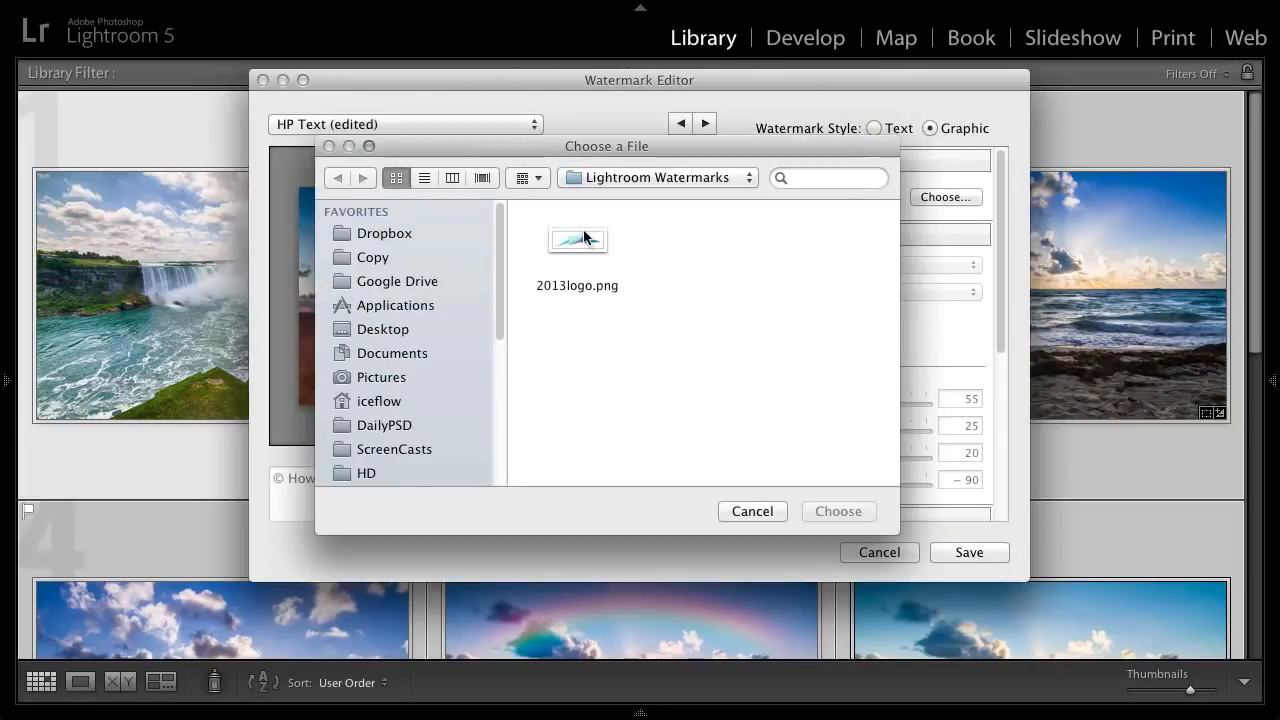
{"action": "left_click", "coordinate": [591, 250]}
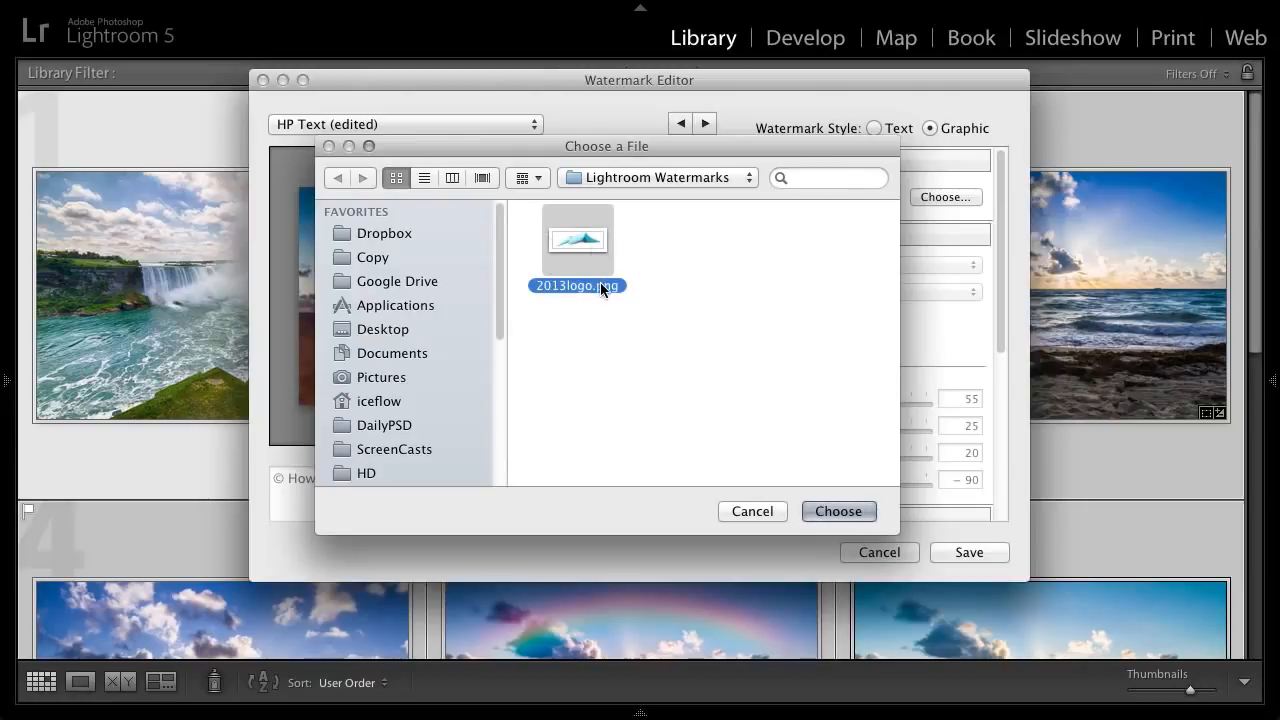
{"action": "left_click", "coordinate": [840, 516]}
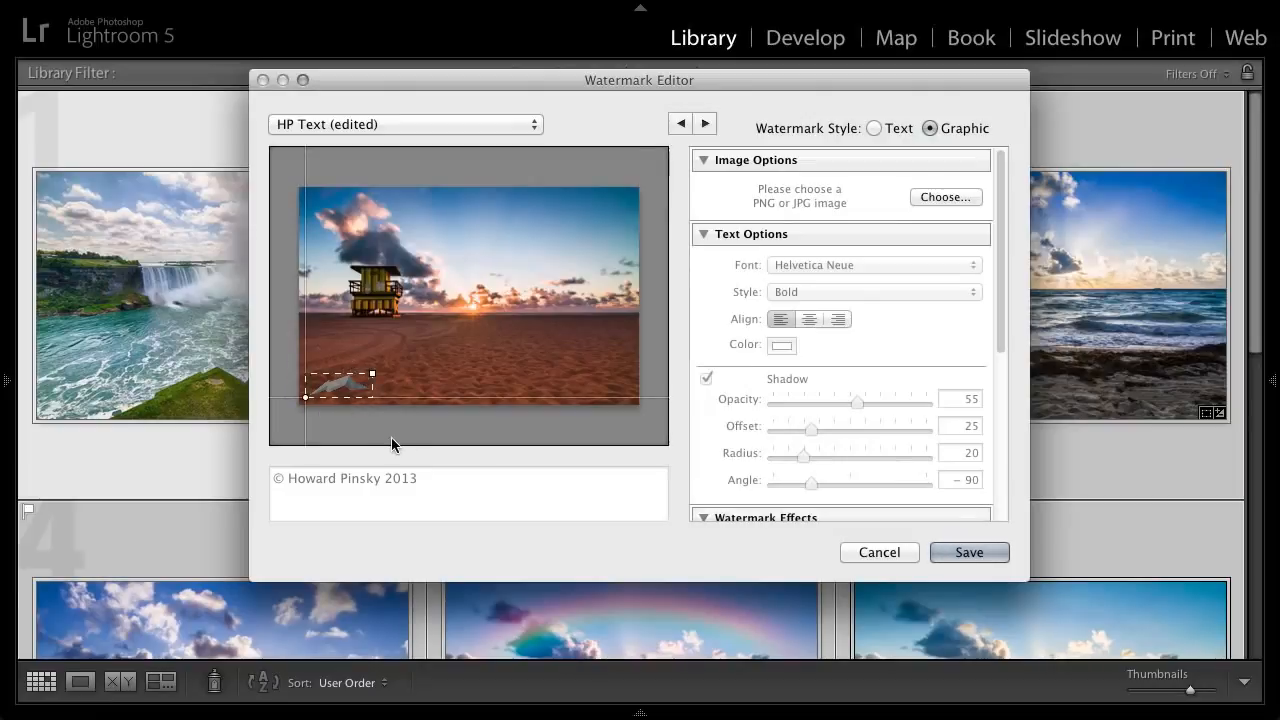
{"action": "left_click_drag", "start_coordinate": [1001, 220], "coordinate": [1005, 396]}
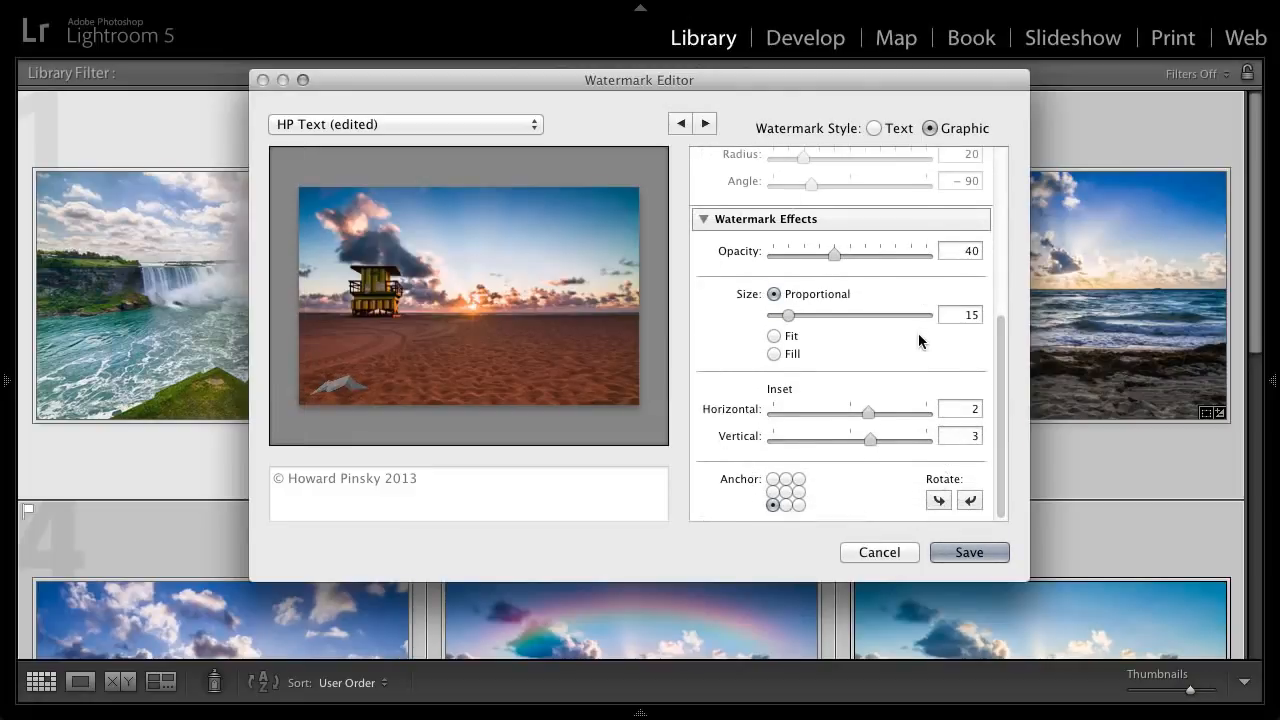
{"action": "left_click_drag", "start_coordinate": [834, 250], "coordinate": [895, 250]}
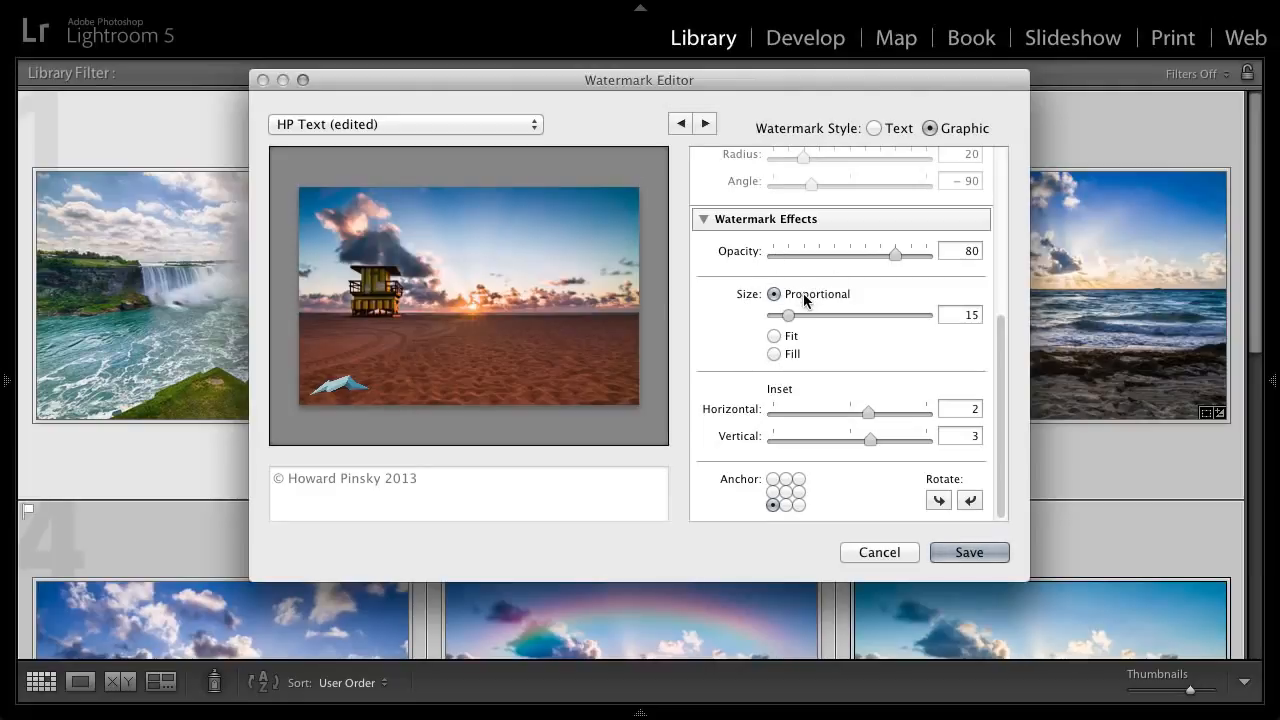
- Try the Fit and Fill sizes on the logo watermark and return it to Proportional
{"action": "left_click", "coordinate": [789, 338]}
{"action": "left_click", "coordinate": [791, 356]}
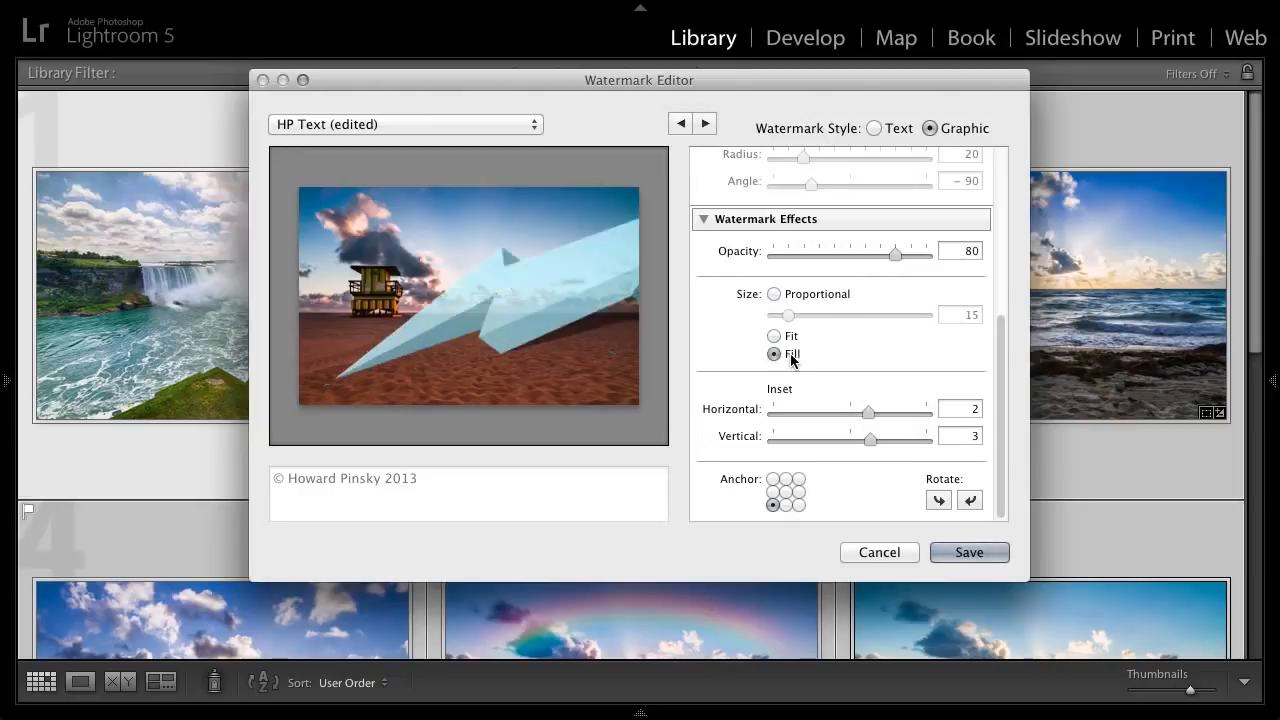
{"action": "left_click", "coordinate": [791, 292]}
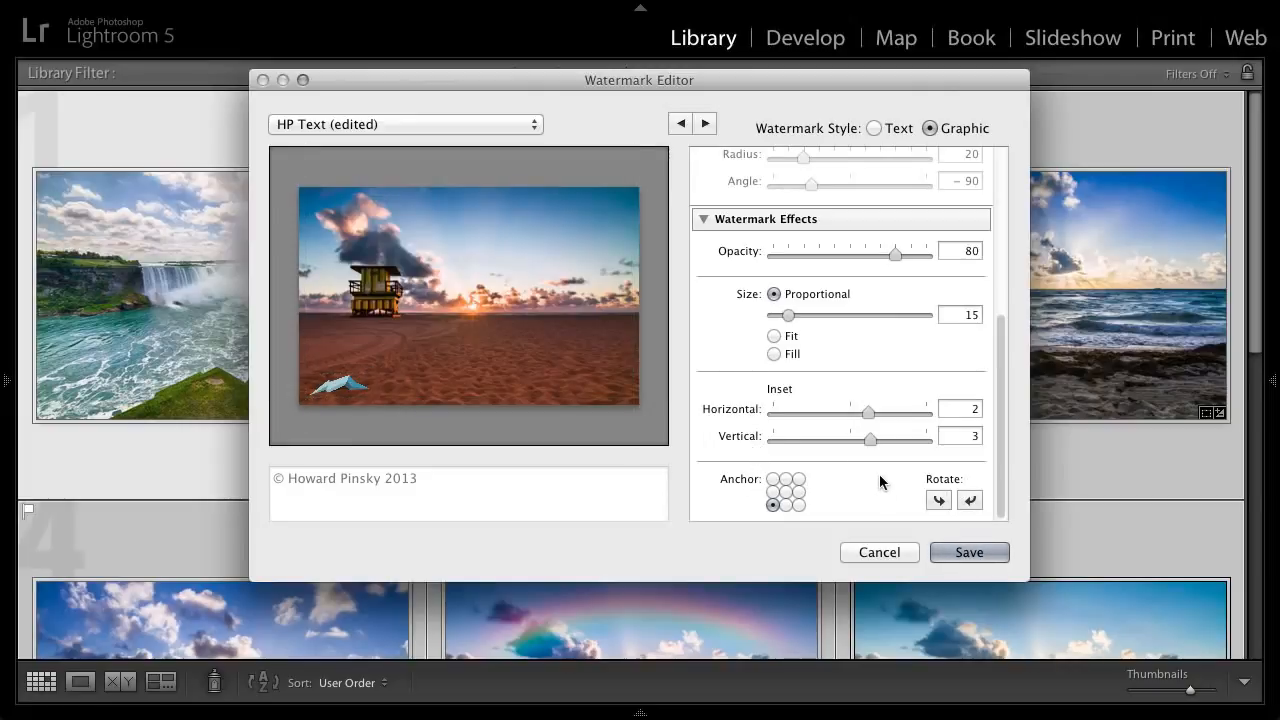
- Save the logo watermark settings as a new preset named Iceflow Logo
{"action": "left_click", "coordinate": [418, 126]}
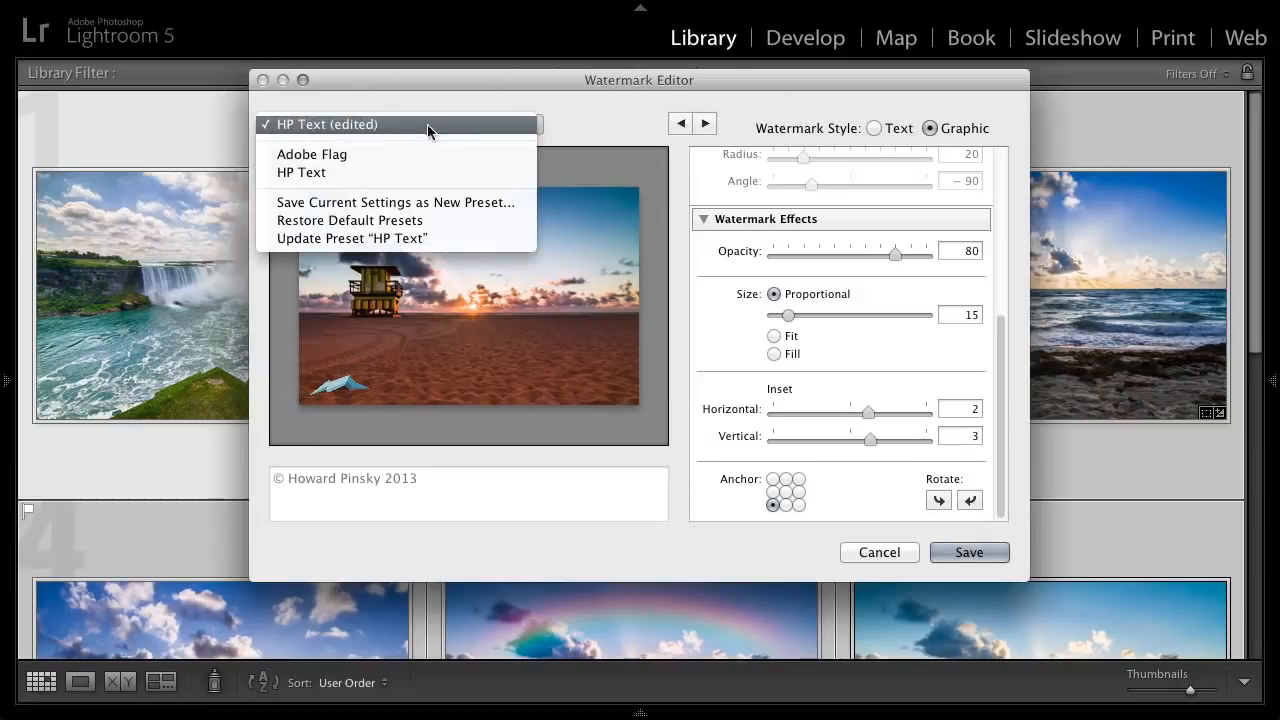
{"action": "left_click", "coordinate": [443, 203]}
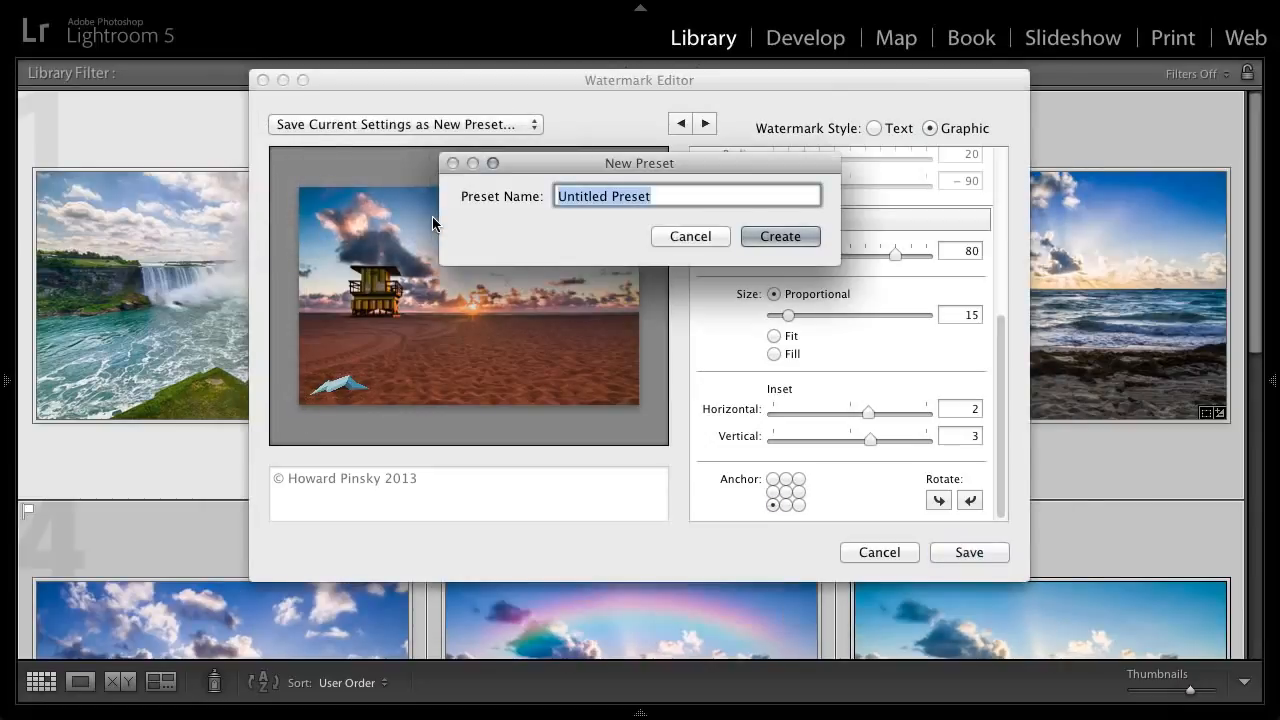
{"action": "type", "text": "Iceflow "}
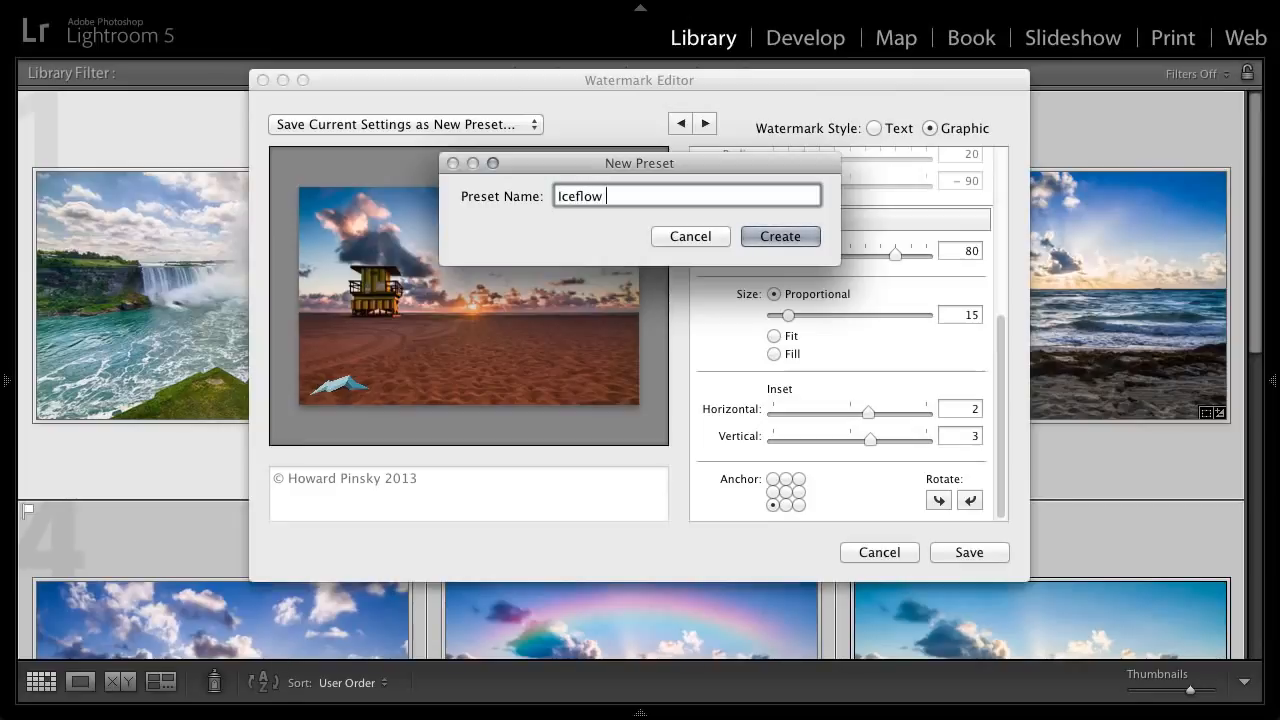
{"action": "type", "text": "Logo"}
{"action": "key", "text": "Return"}
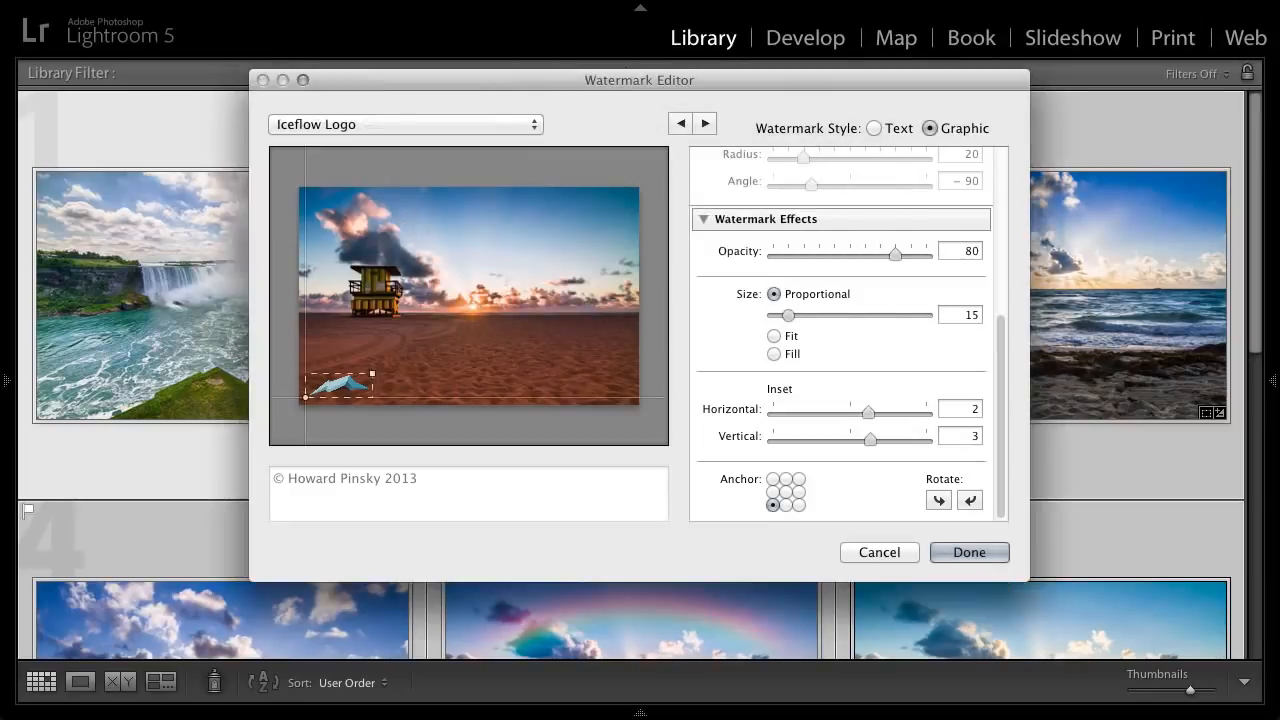
- Preview the HP Text preset, switch back to Iceflow Logo, and finish editing the watermarks
{"action": "left_click", "coordinate": [446, 124]}
{"action": "left_click", "coordinate": [393, 112]}
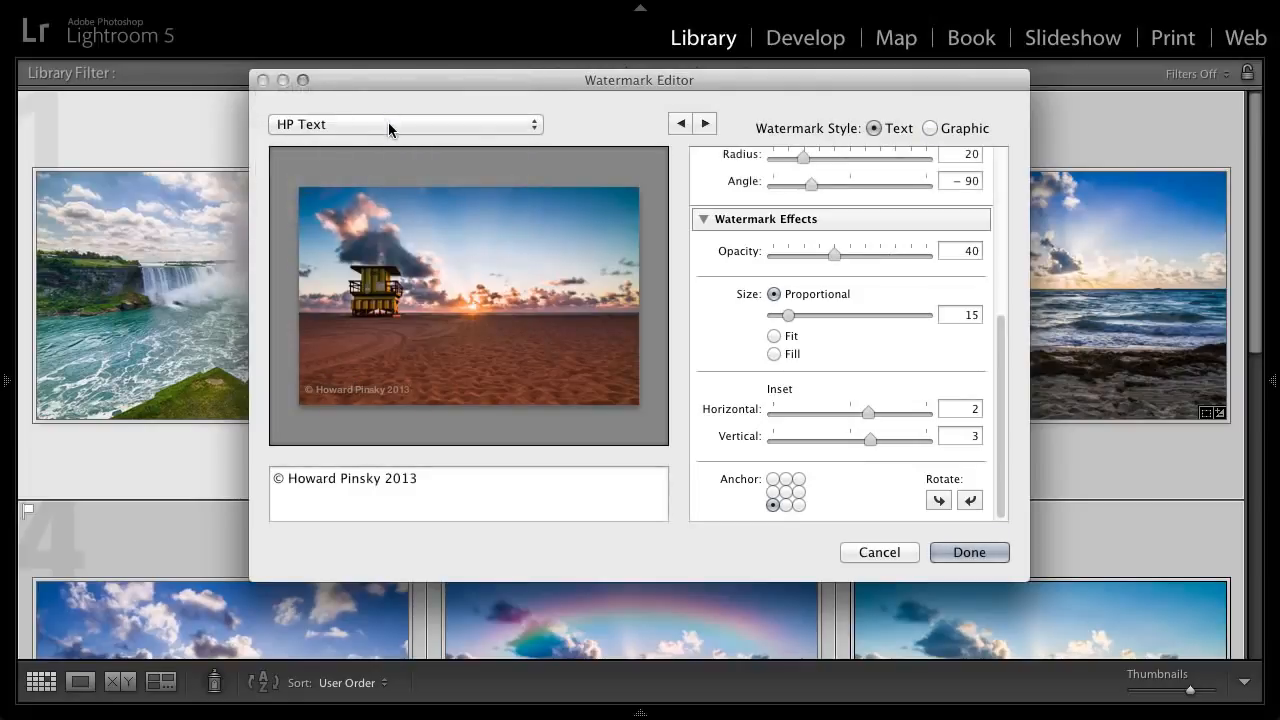
{"action": "left_click", "coordinate": [388, 125]}
{"action": "left_click", "coordinate": [391, 142]}
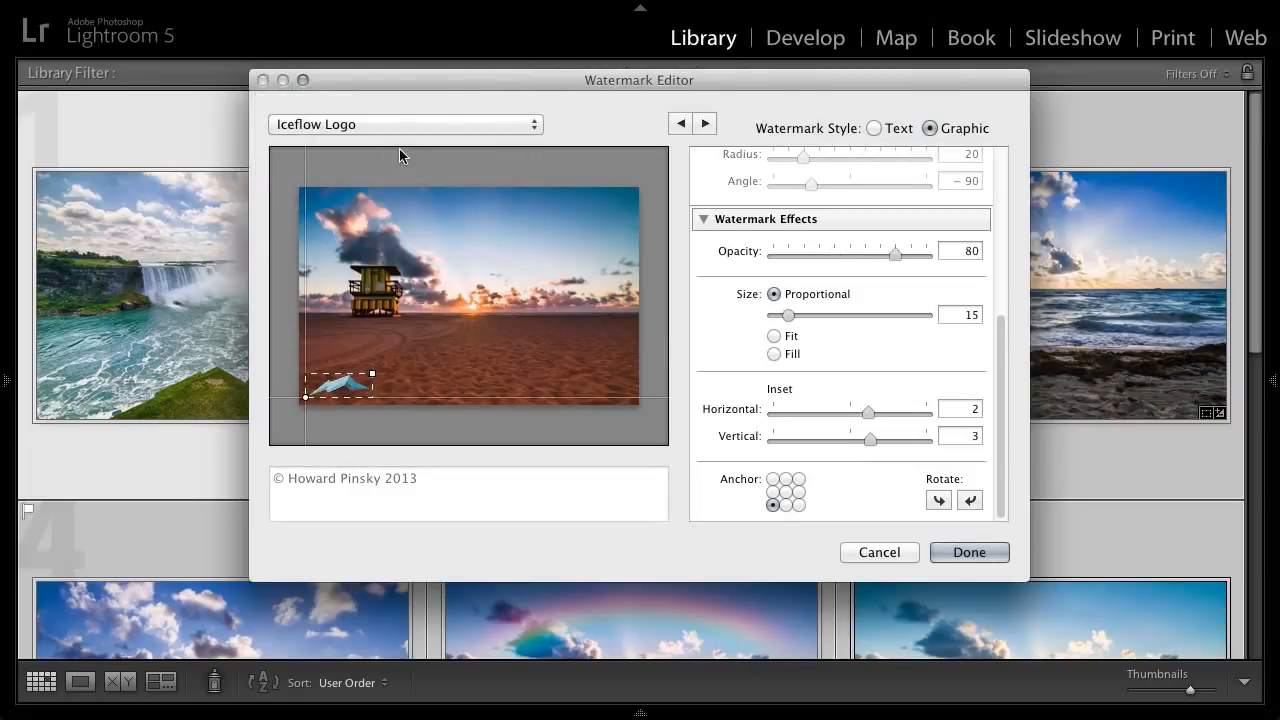
{"action": "left_click", "coordinate": [966, 555]}
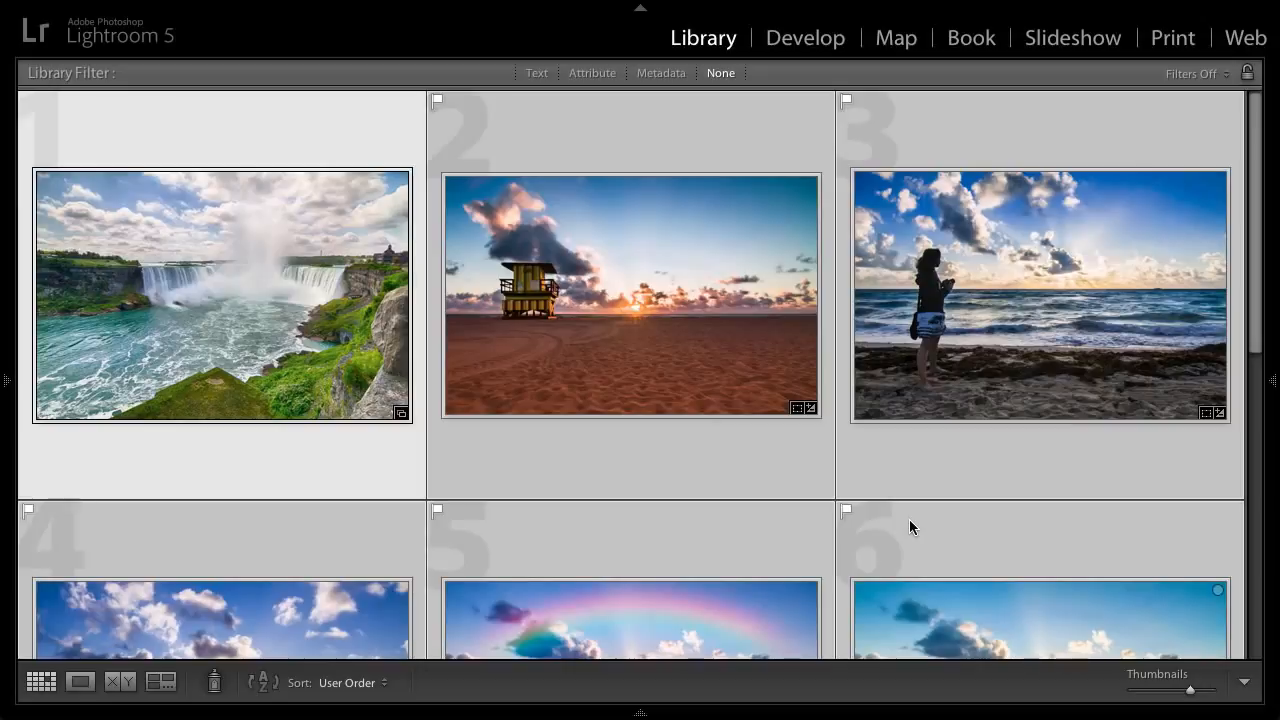
- Clear the current selection and select all photos in the grid, from the waterfall image to the riverside path image
{"action": "key", "text": "super+d"}
{"action": "left_click", "coordinate": [268, 304]}
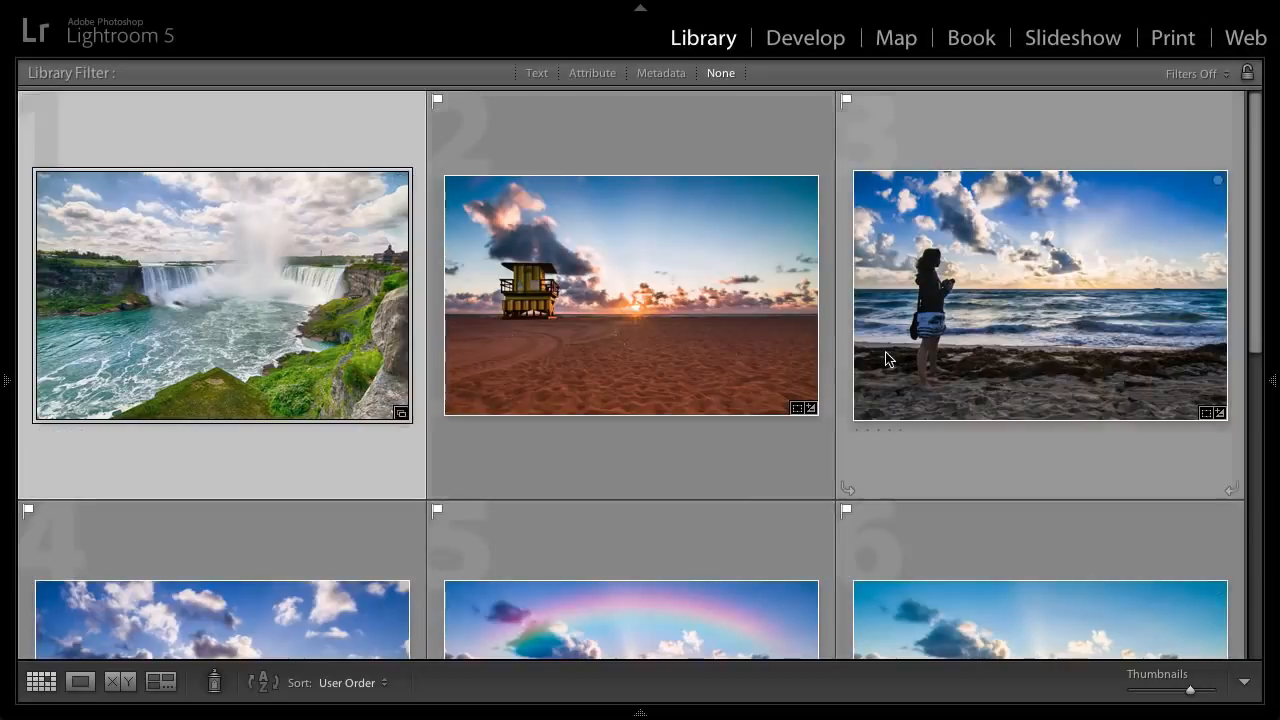
{"action": "left_click_drag", "start_coordinate": [1250, 275], "coordinate": [1251, 570]}
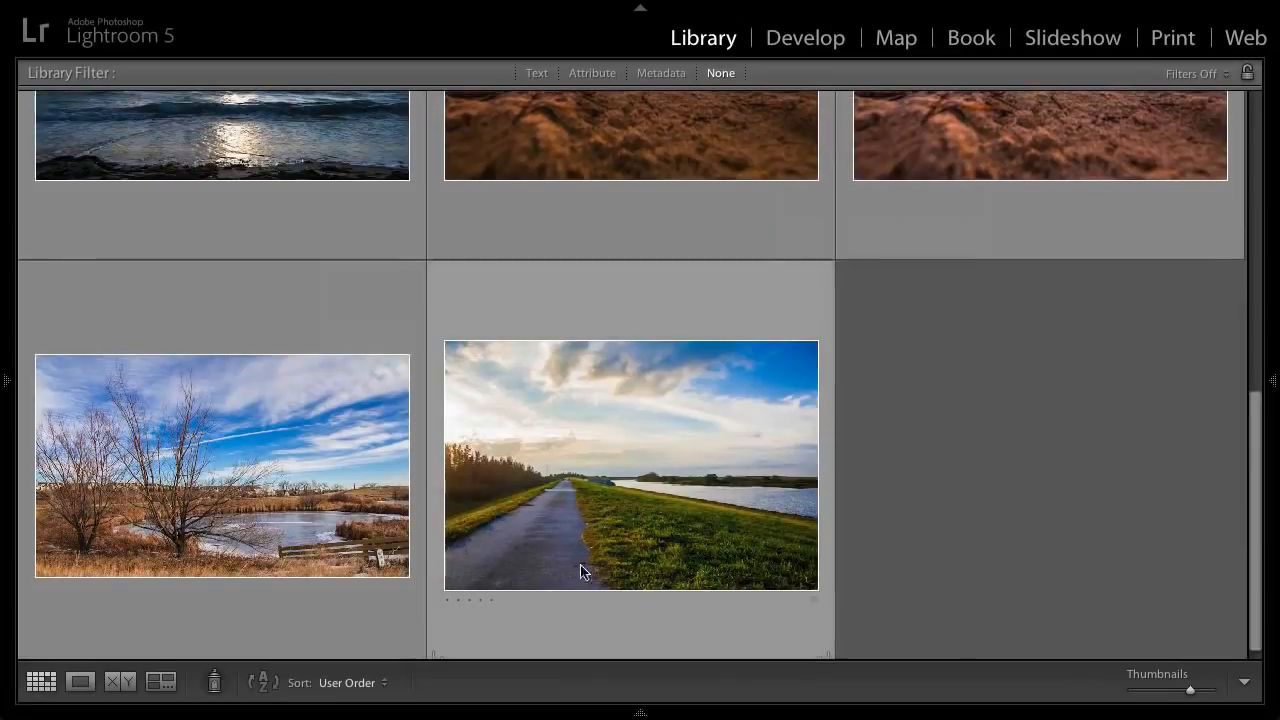
{"action": "left_click", "coordinate": [568, 468], "text": "shift"}
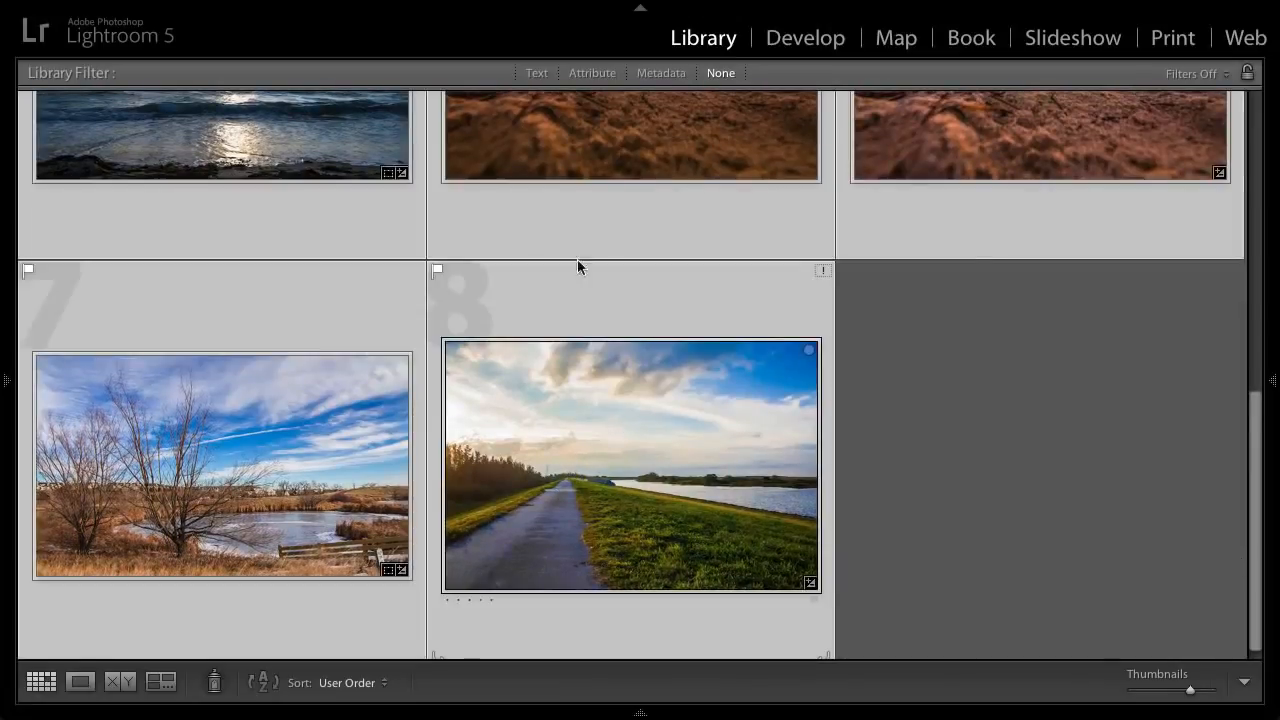
- Start an export of the selected photos and set the destination folder to Lightroom Watermarks
{"action": "right_click", "coordinate": [546, 386]}
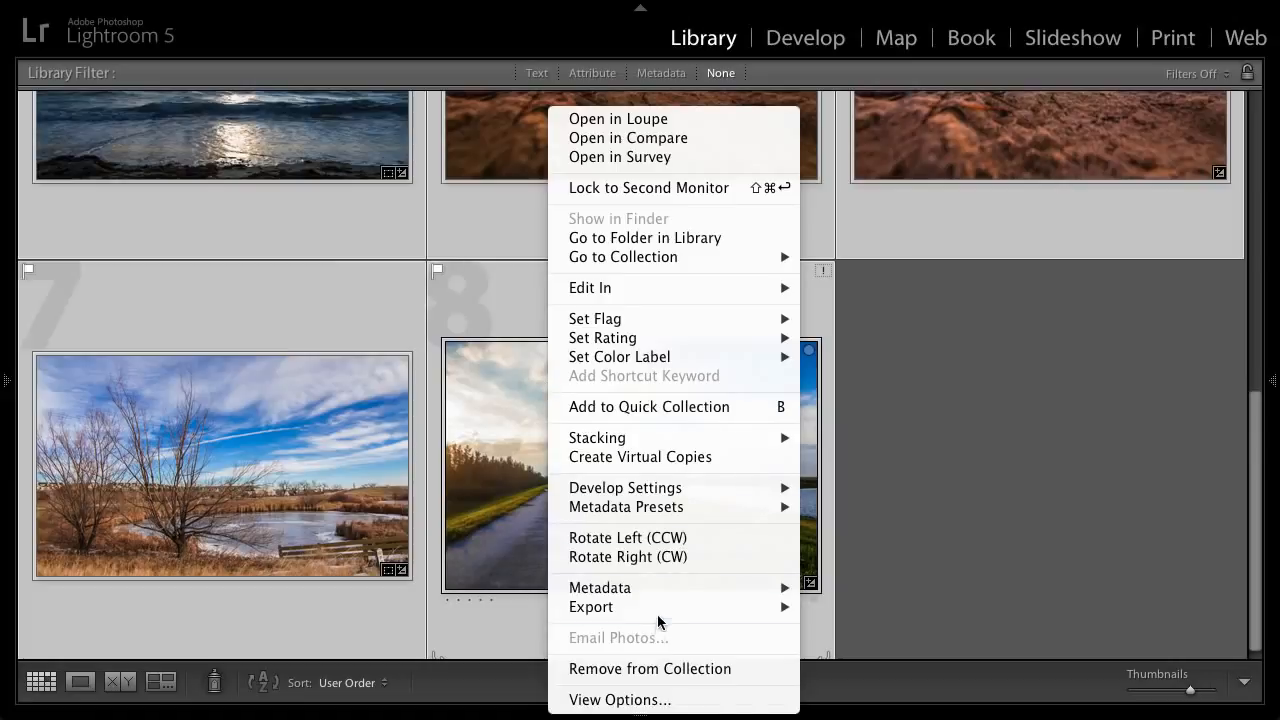
{"action": "mouse_move", "coordinate": [660, 608]}
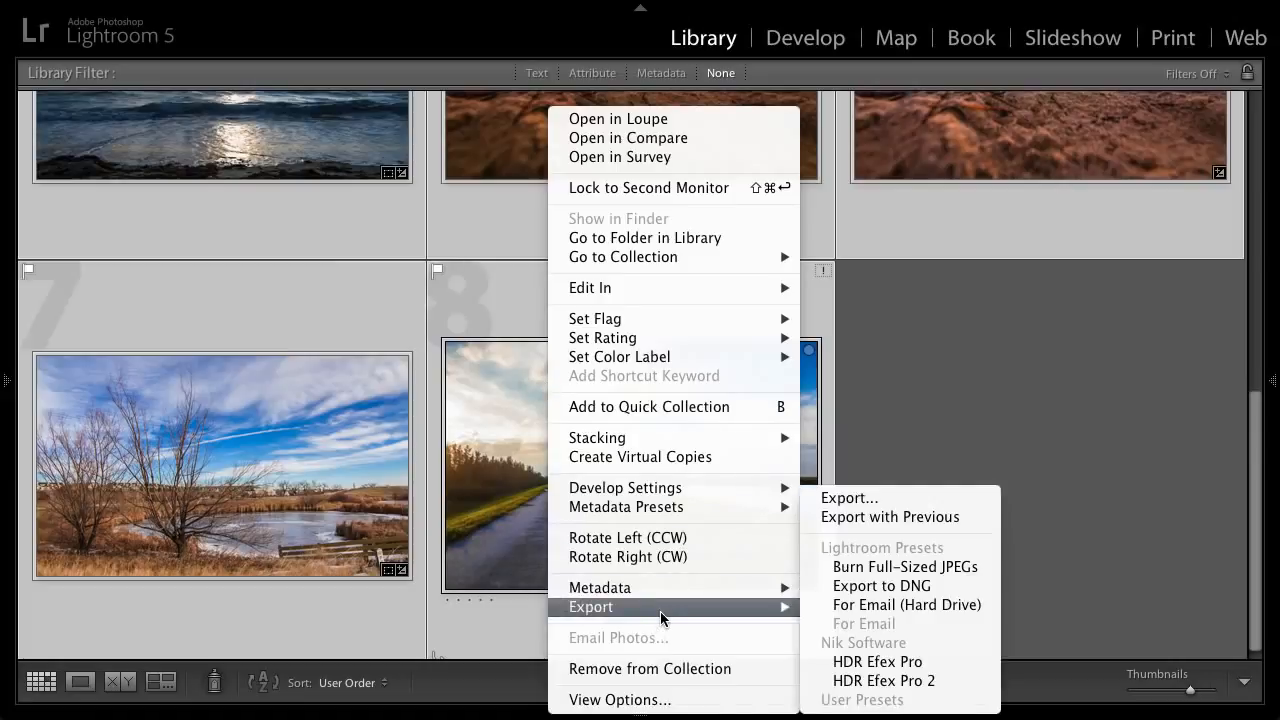
{"action": "left_click", "coordinate": [899, 500]}
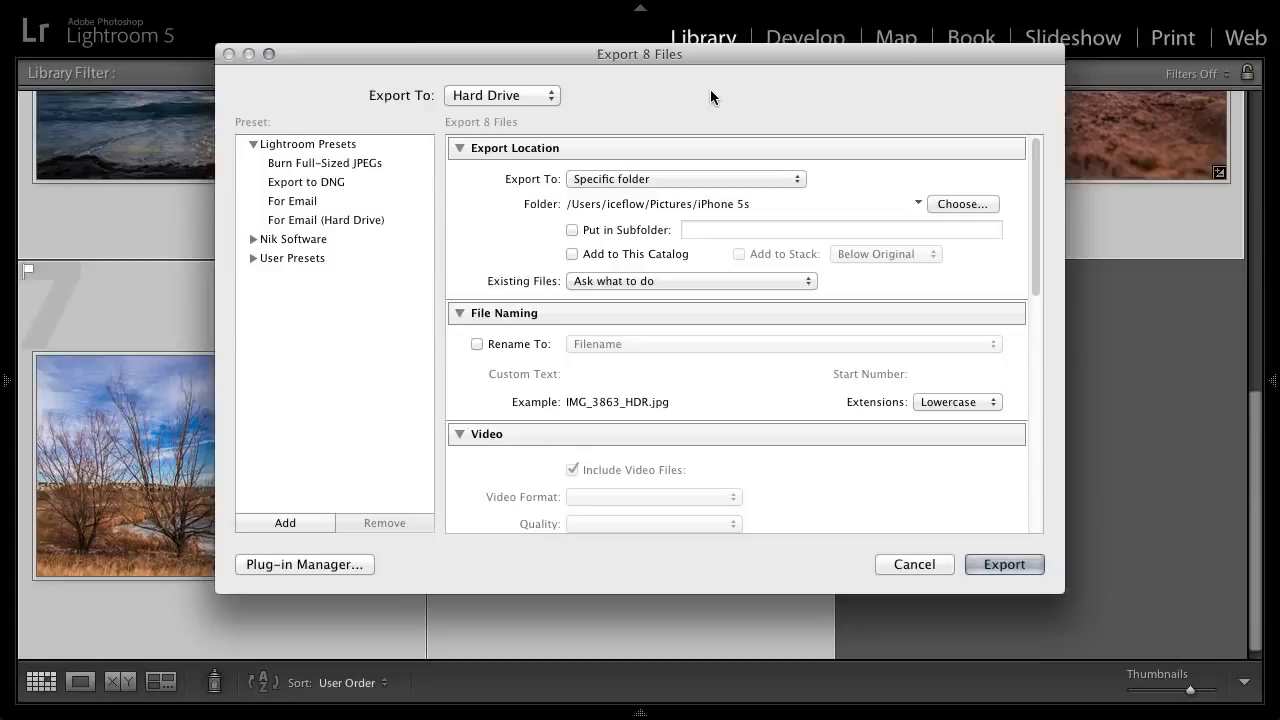
{"action": "left_click", "coordinate": [970, 205]}
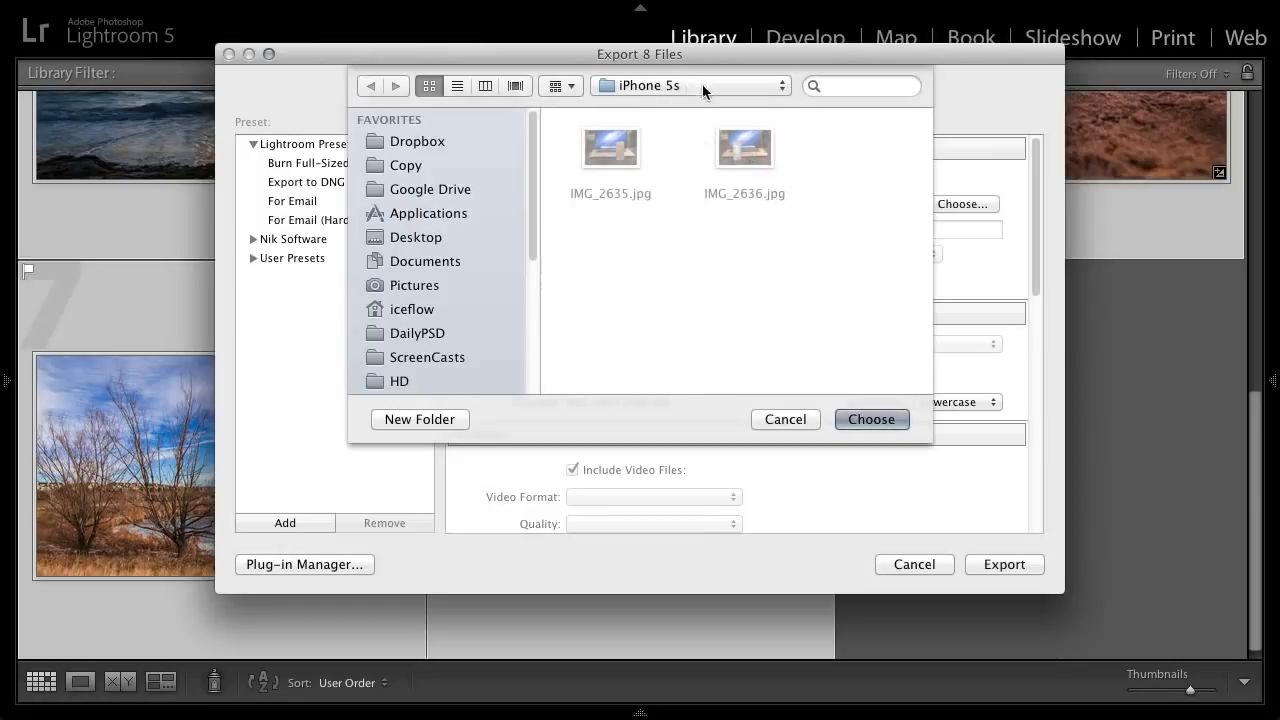
{"action": "left_click", "coordinate": [702, 85]}
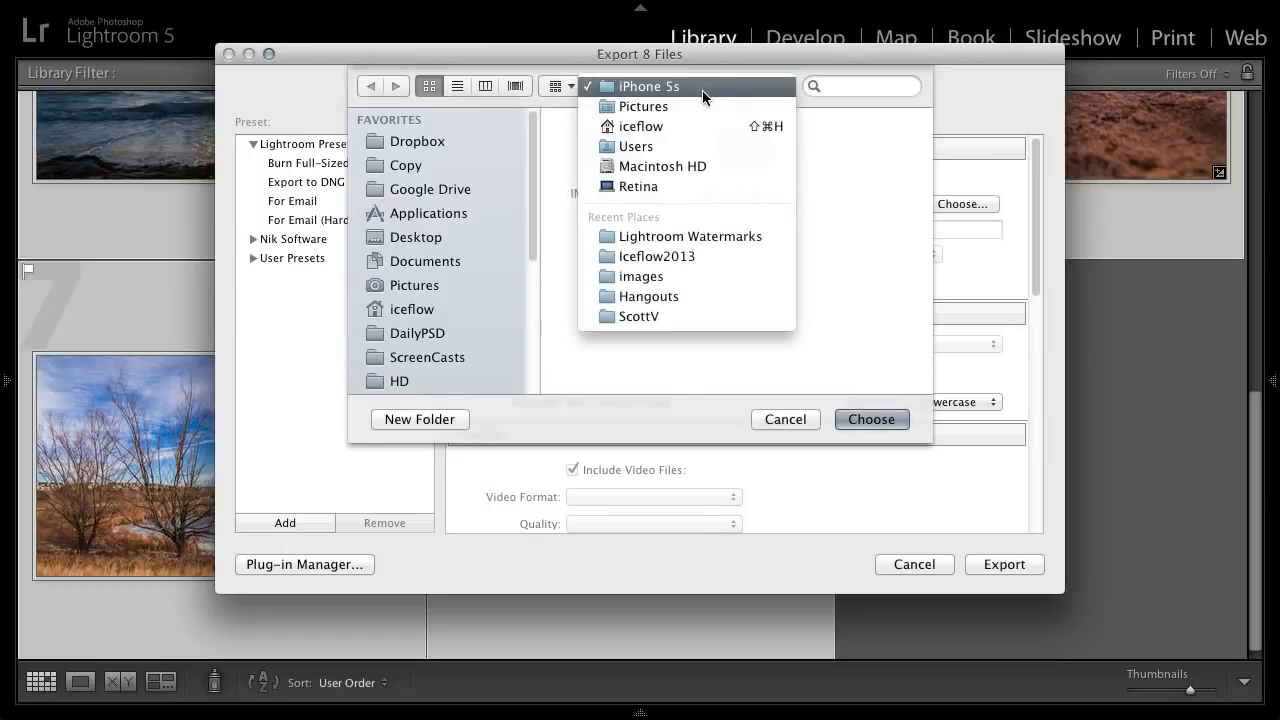
{"action": "left_click", "coordinate": [720, 237]}
{"action": "left_click", "coordinate": [881, 418]}
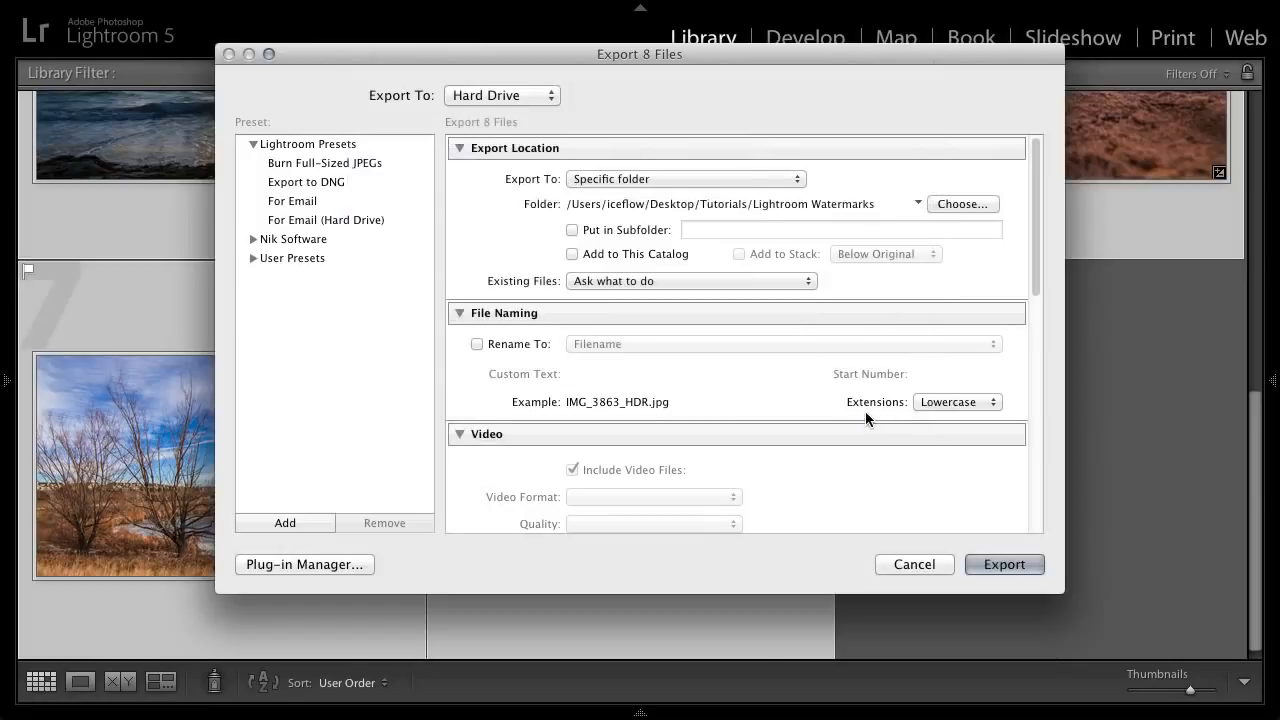
- Enable watermarking in the export settings with the Iceflow Logo preset and export the selected photos
{"action": "left_click_drag", "start_coordinate": [1036, 205], "coordinate": [1046, 437]}
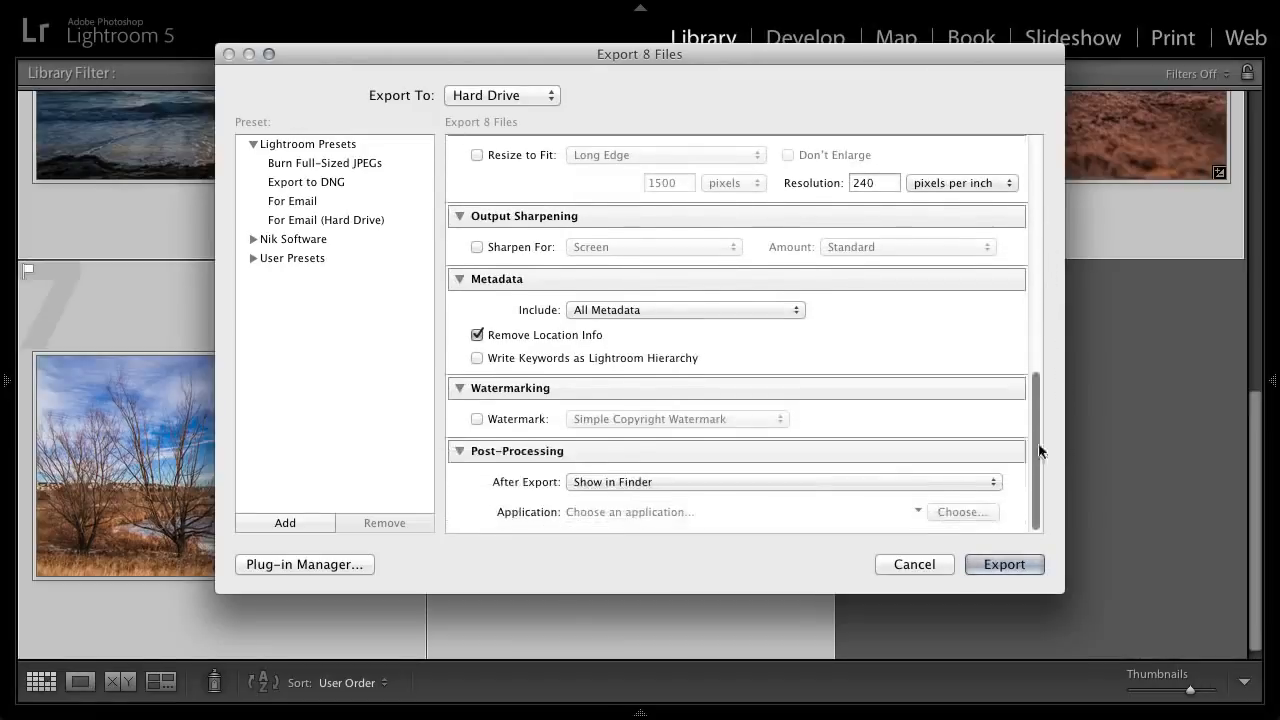
{"action": "left_click", "coordinate": [476, 420]}
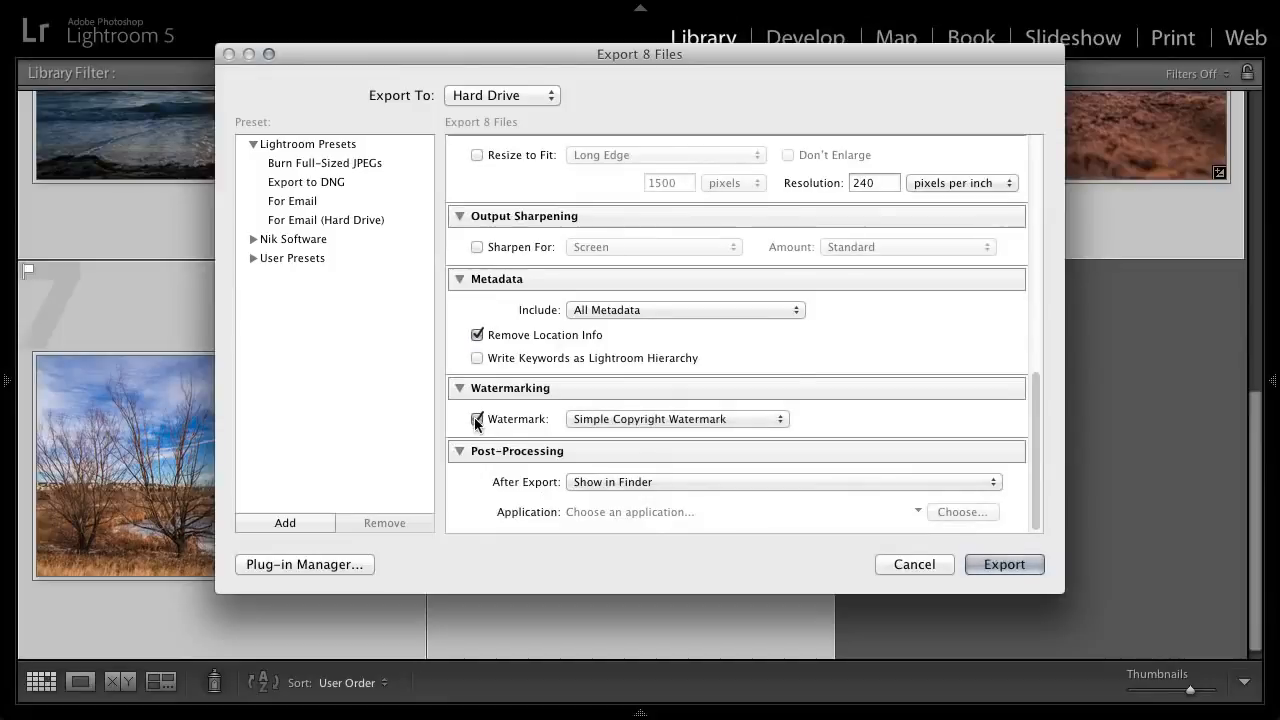
{"action": "left_click", "coordinate": [775, 419]}
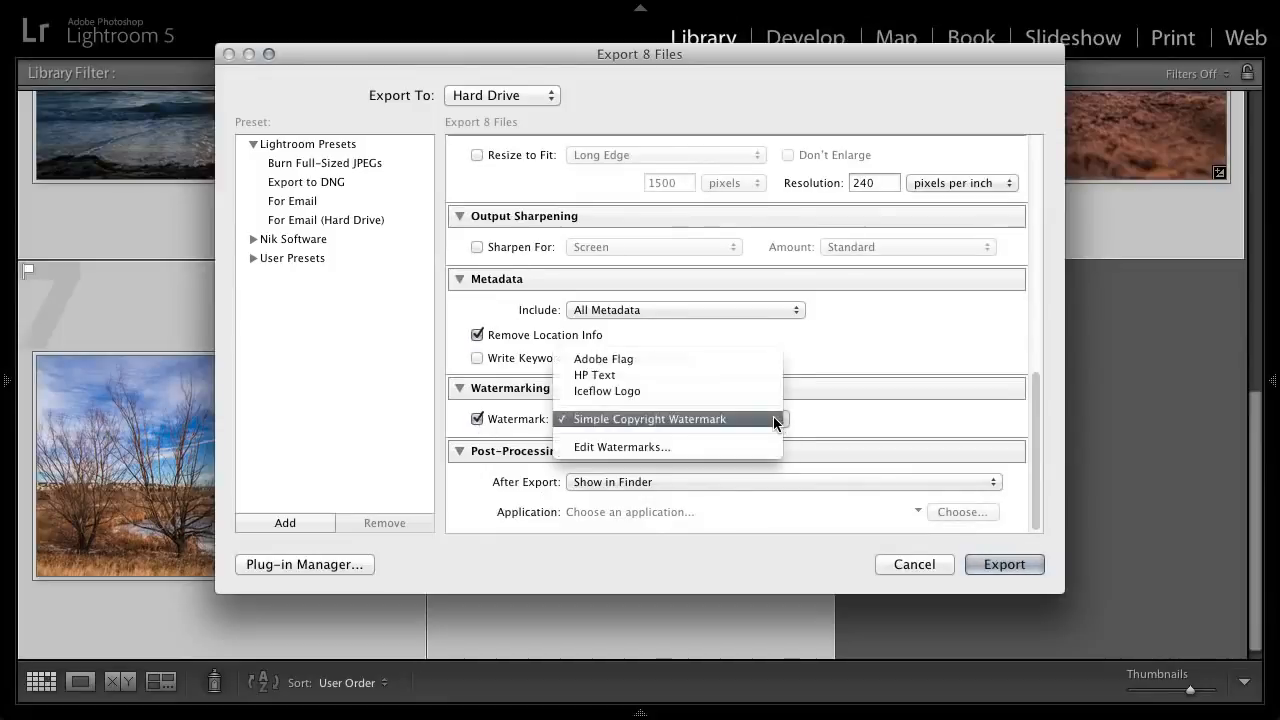
{"action": "left_click", "coordinate": [646, 391]}
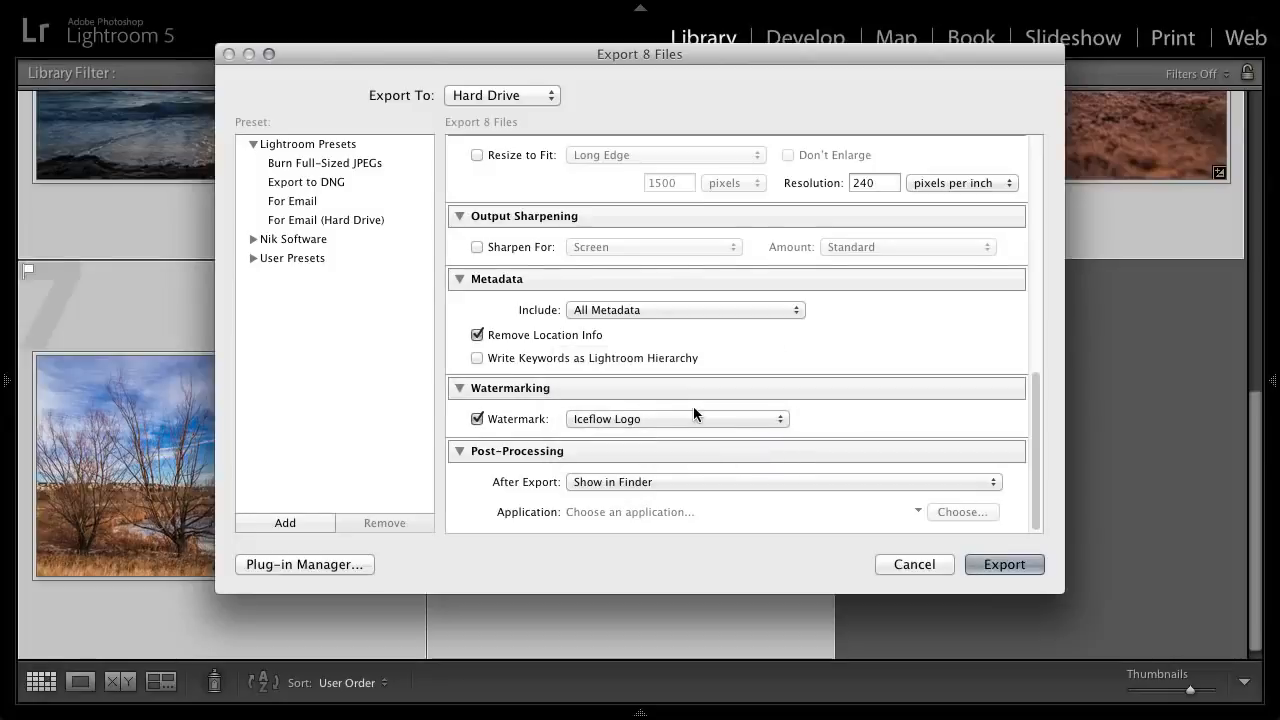
{"action": "left_click", "coordinate": [1032, 565]}
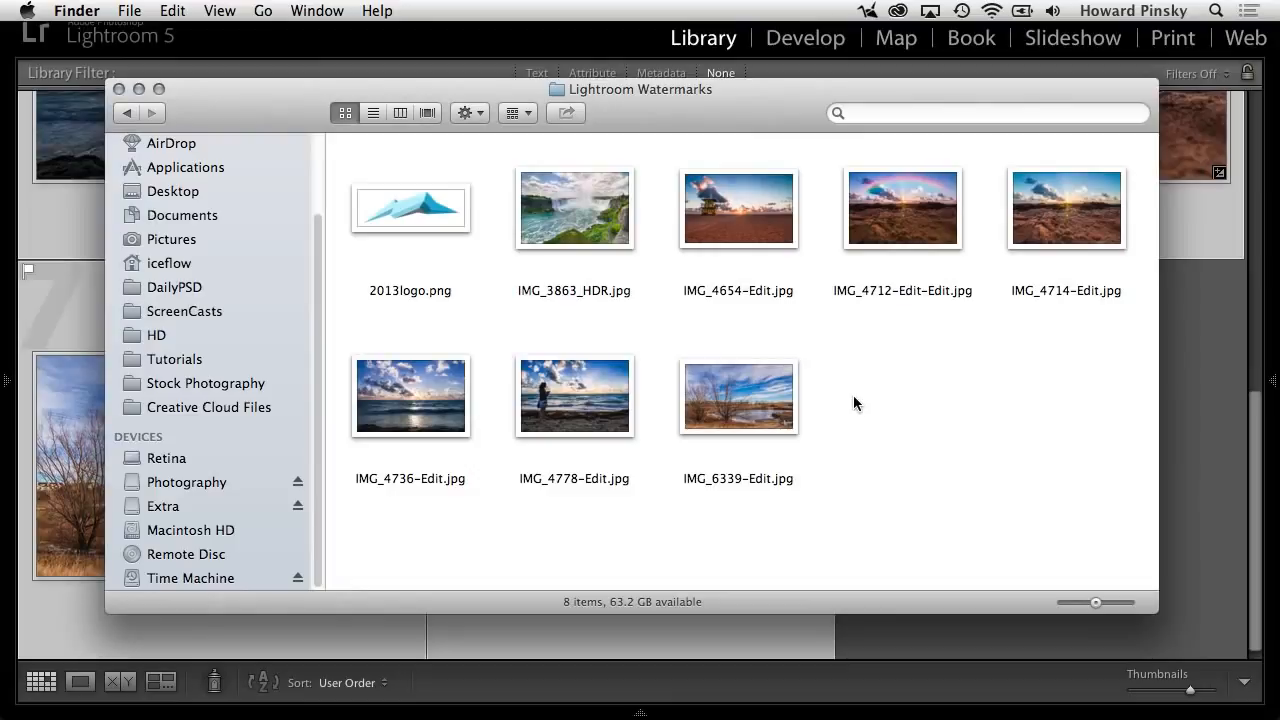
- Preview the exported images in the Lightroom Watermarks folder from IMG_3863_HDR.jpg through IMG_4714-Edit.jpg to check their watermarks
{"action": "left_click", "coordinate": [555, 234]}
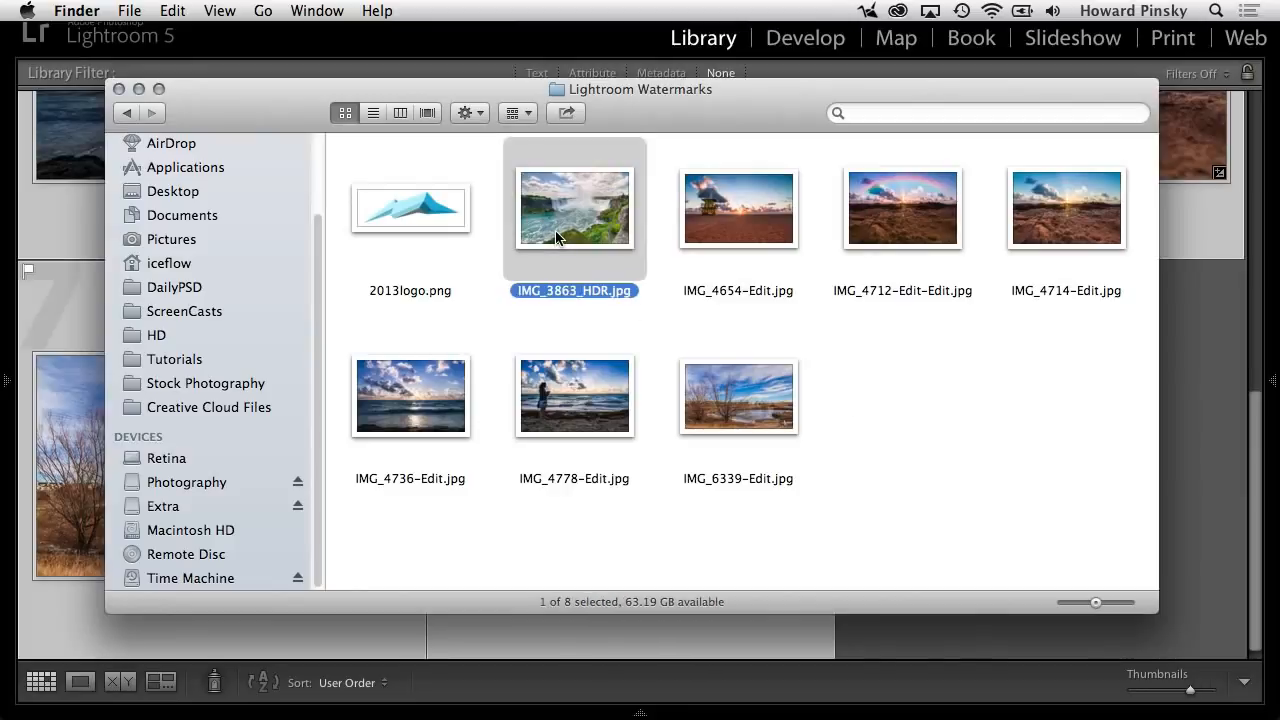
{"action": "key", "text": "space"}
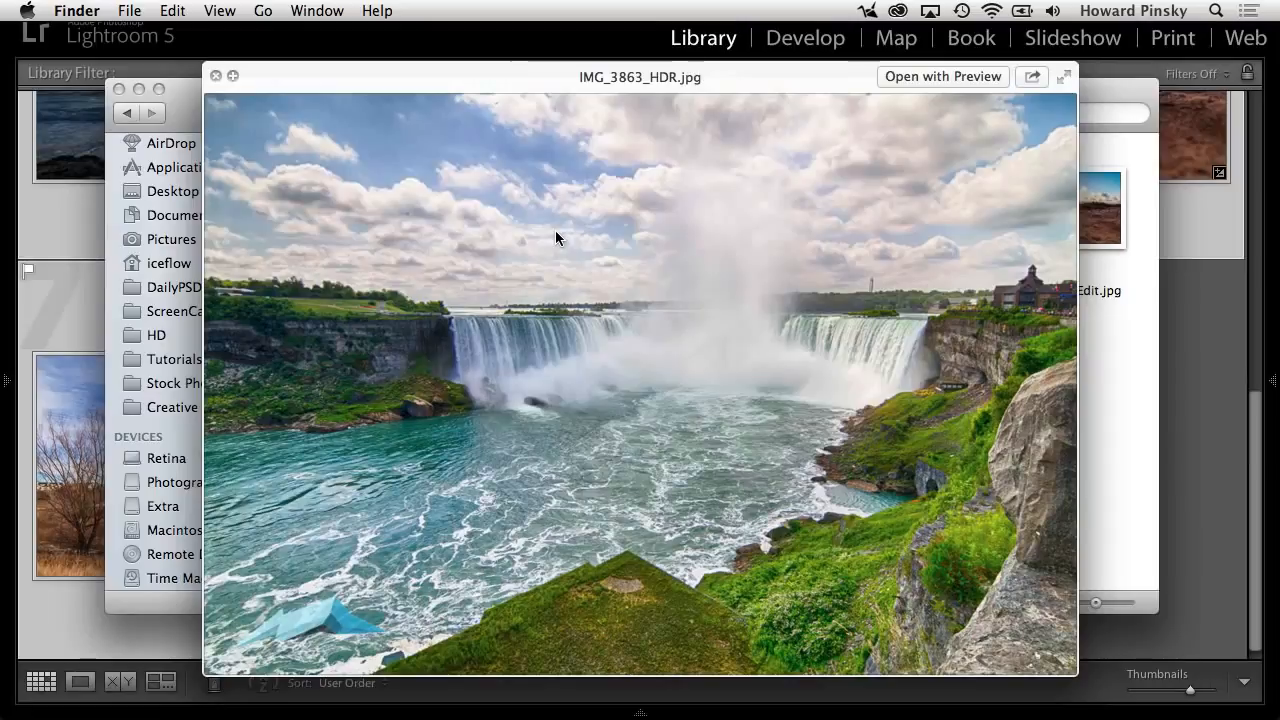
{"action": "key", "text": "Right"}
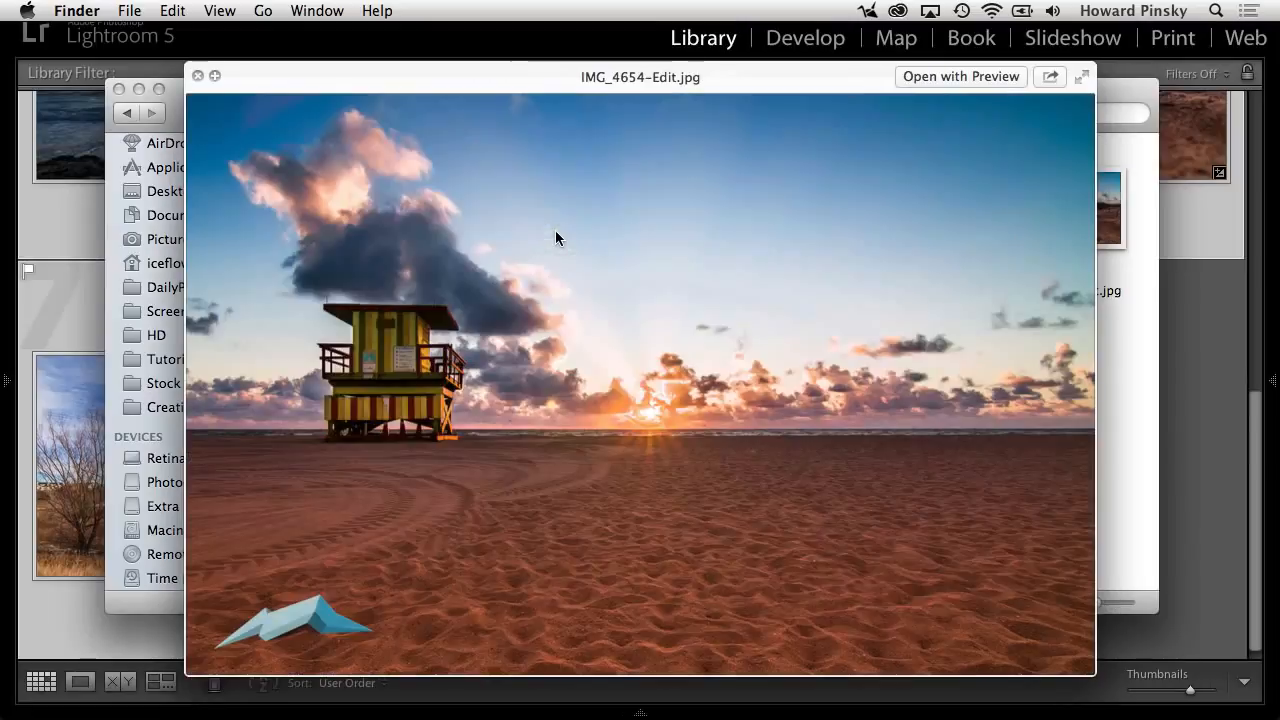
{"action": "key", "text": "Right"}
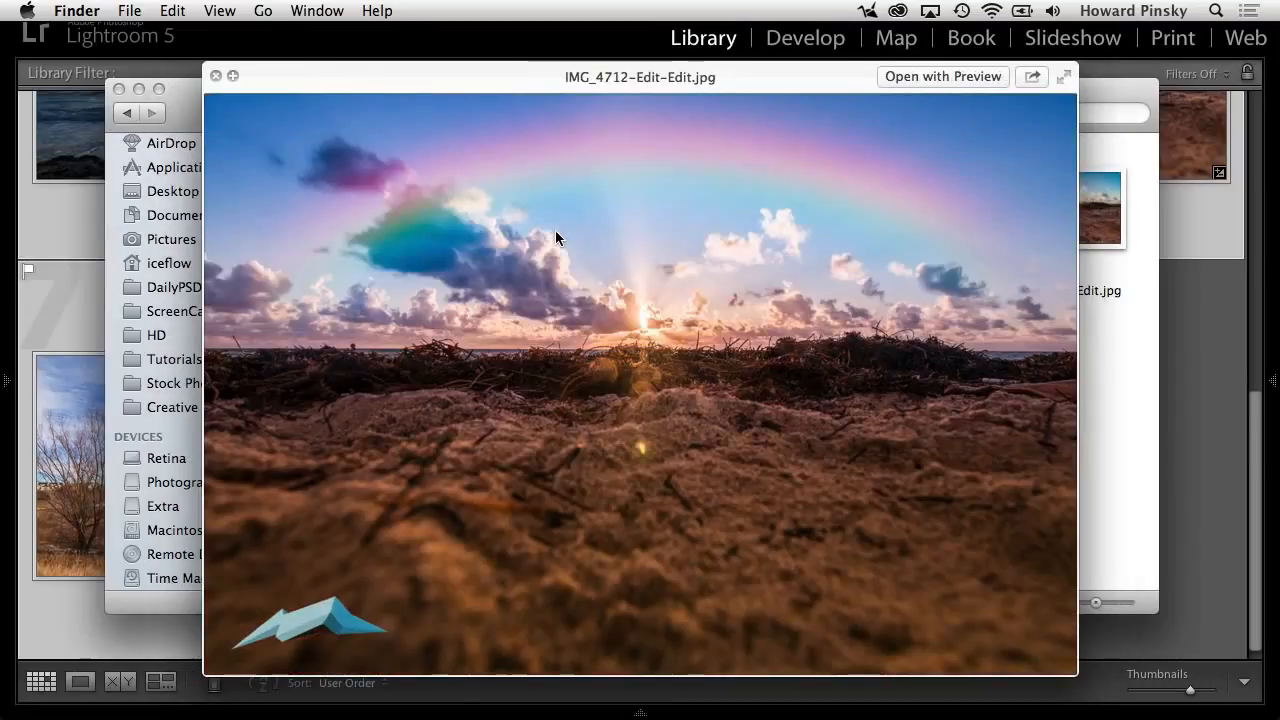
{"action": "key", "text": "Right"}
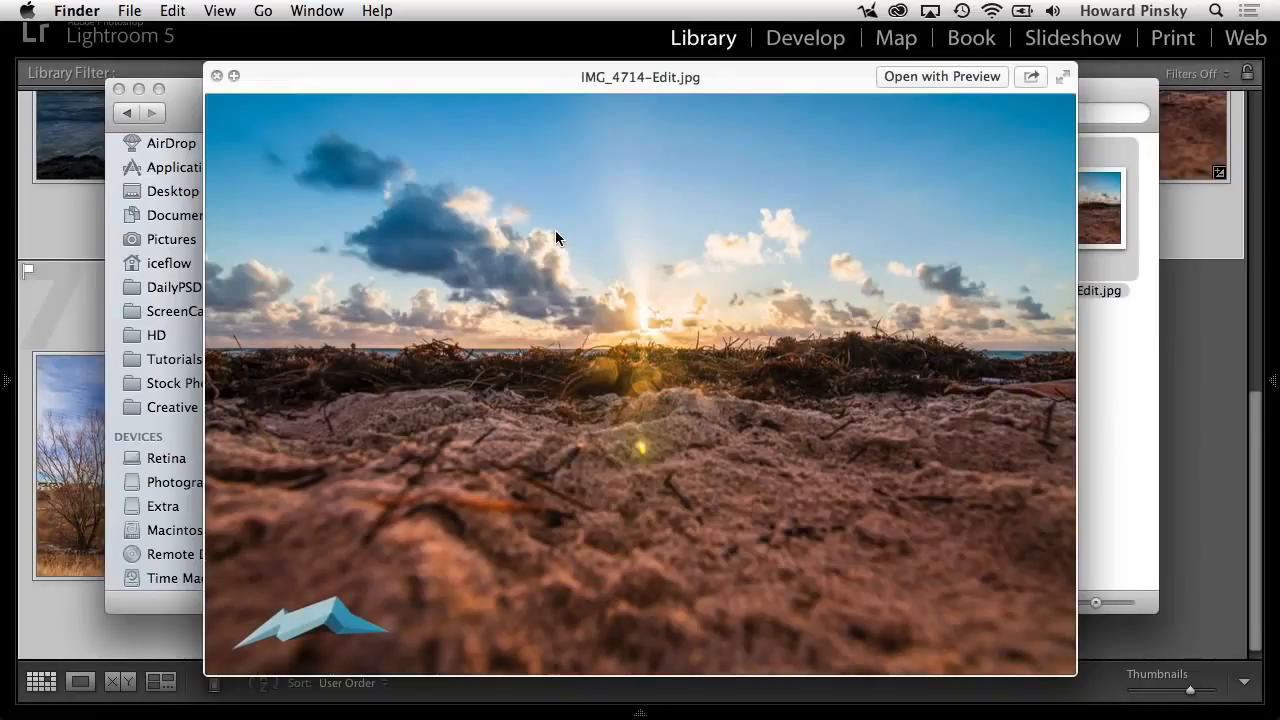